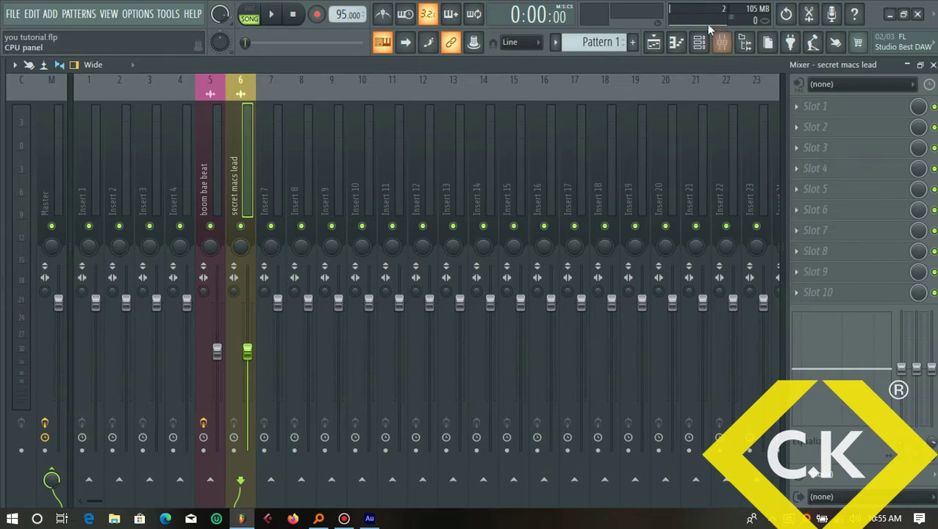
Review the mixer tracks and the playlist arrangement, then play the song from the start.
{"action": "left_click", "coordinate": [653, 44]}
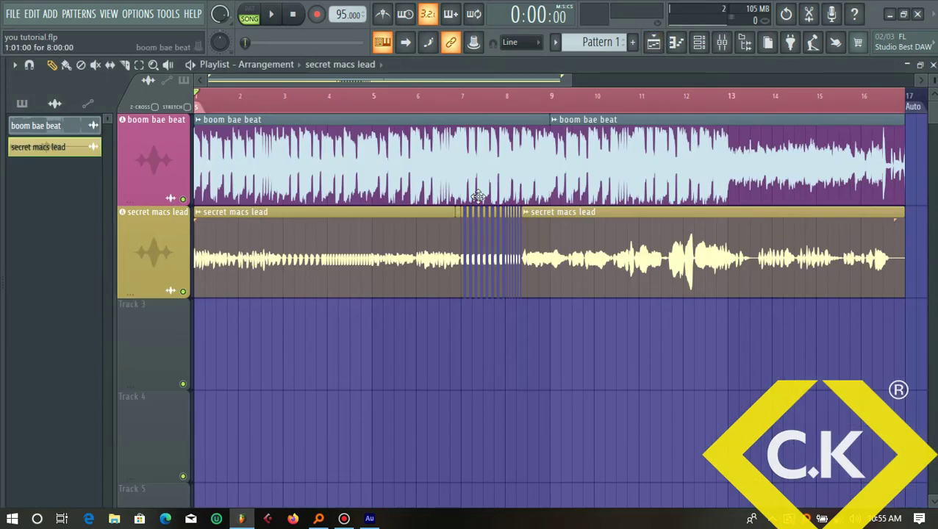
{"action": "left_click", "coordinate": [722, 42]}
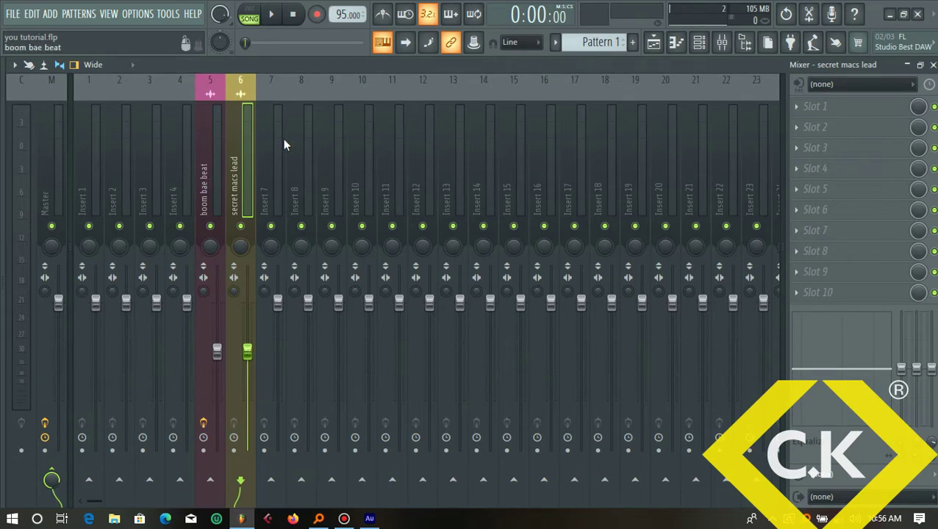
{"action": "left_click", "coordinate": [653, 43]}
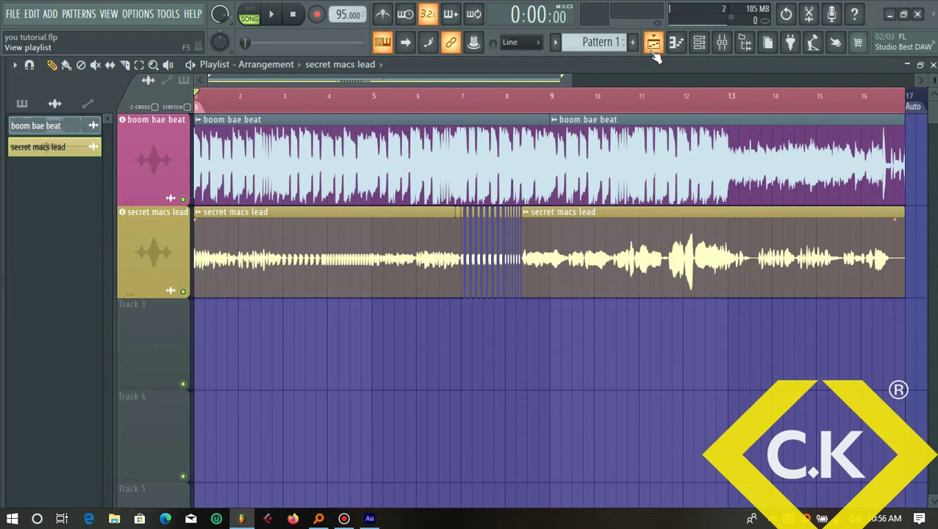
{"action": "key", "text": "space"}
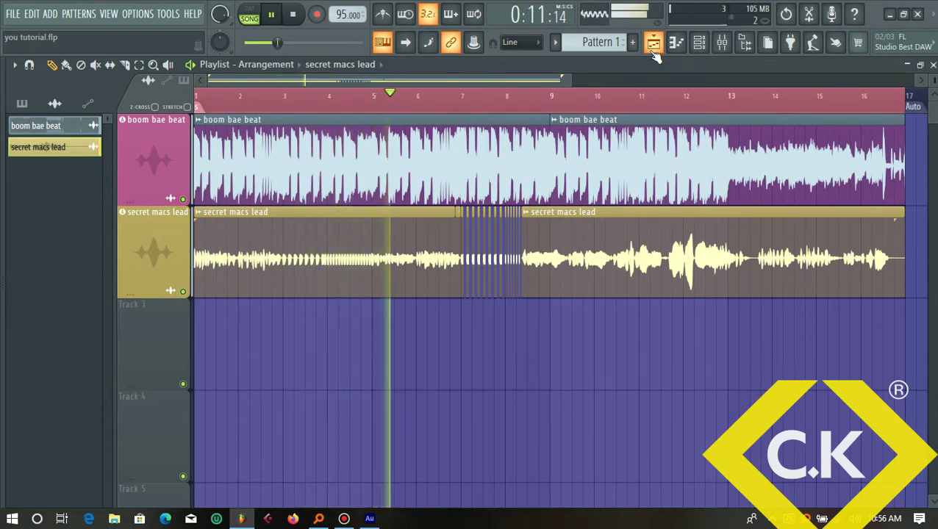
Add a marker d at the start of bar 9 and loop playback from bar 1 up to it.
{"action": "right_click", "coordinate": [553, 109]}
{"action": "left_click", "coordinate": [557, 112]}
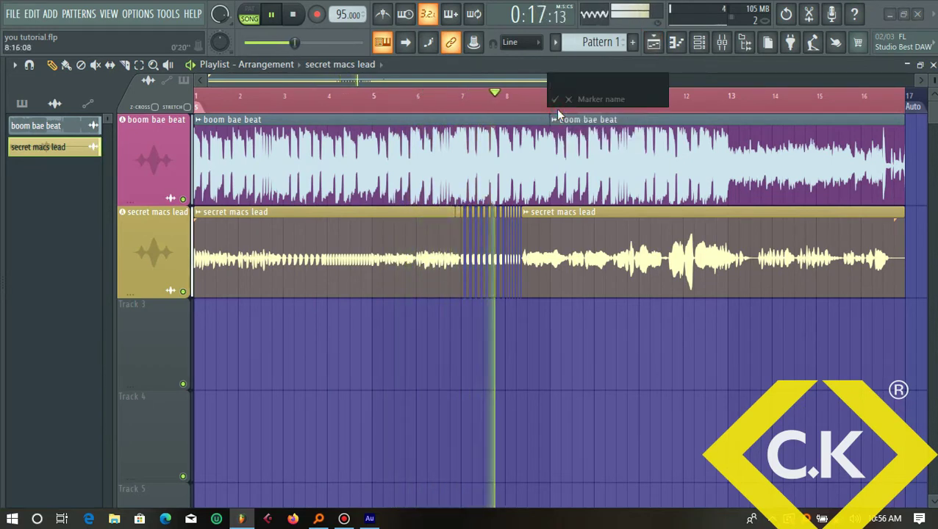
{"action": "double_click", "coordinate": [200, 107]}
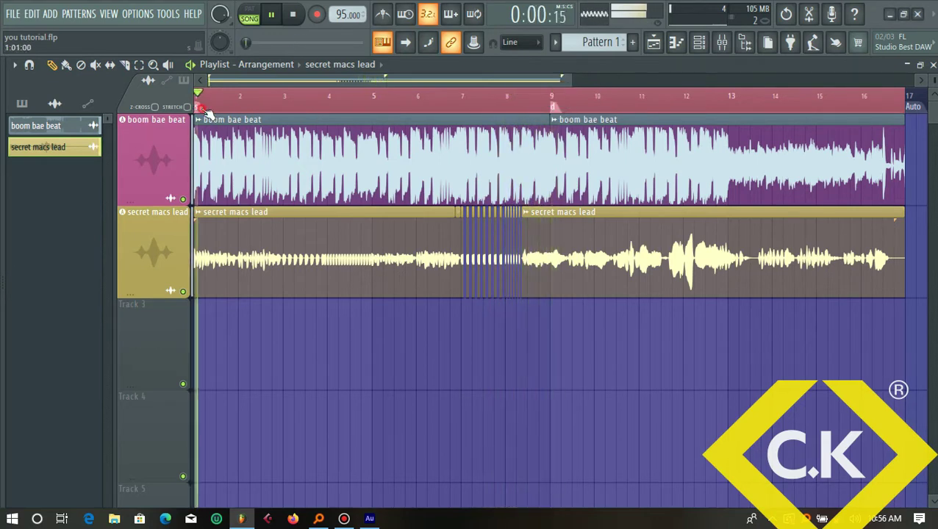
{"action": "key", "text": "space"}
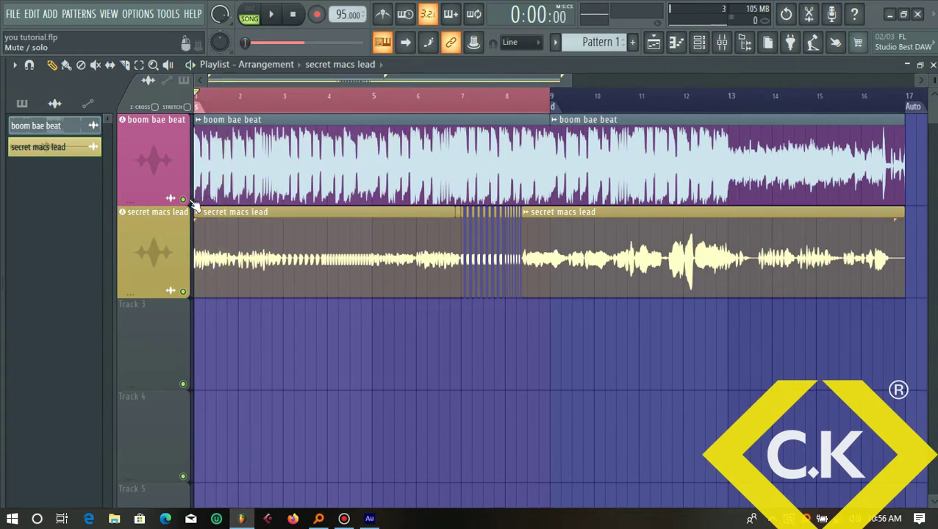
Mute the boom bae beat track and play the secret macs lead vocal alone.
{"action": "left_click", "coordinate": [190, 201]}
{"action": "key", "text": "space"}
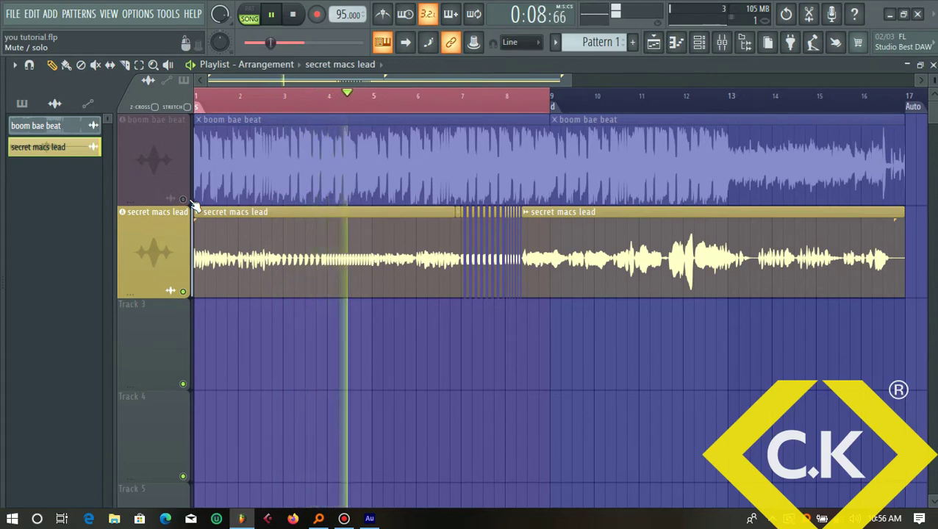
{"action": "key", "text": "space"}
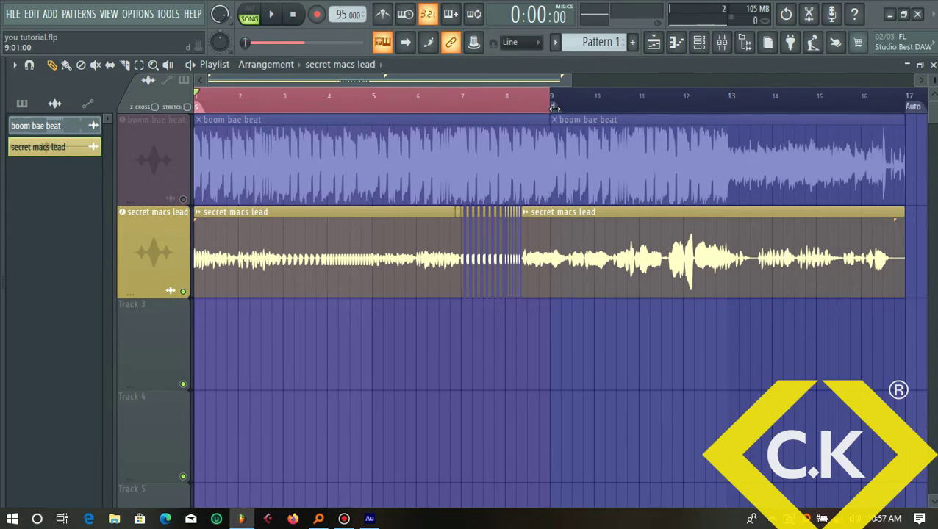
Load Auto-Tune_81 into effect slot 2 of the secret macs lead mixer track.
{"action": "double_click", "coordinate": [439, 241]}
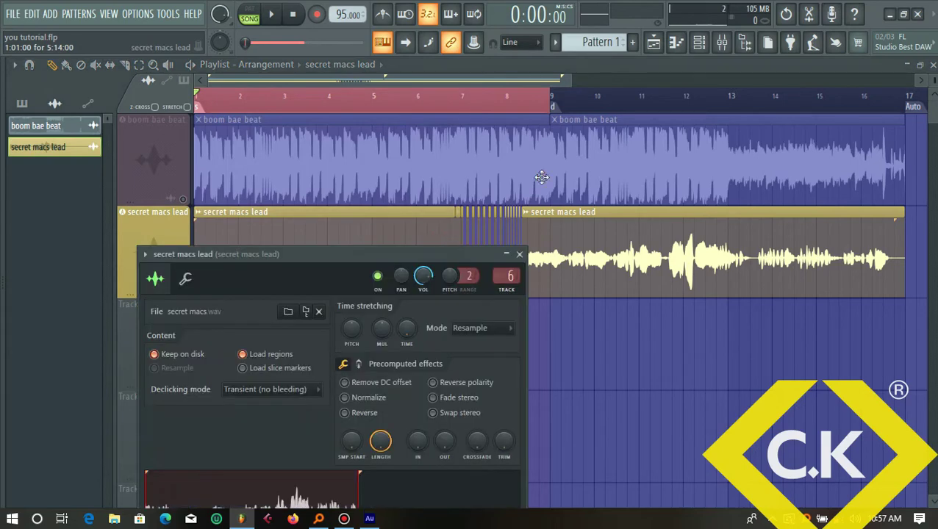
{"action": "left_click", "coordinate": [722, 42]}
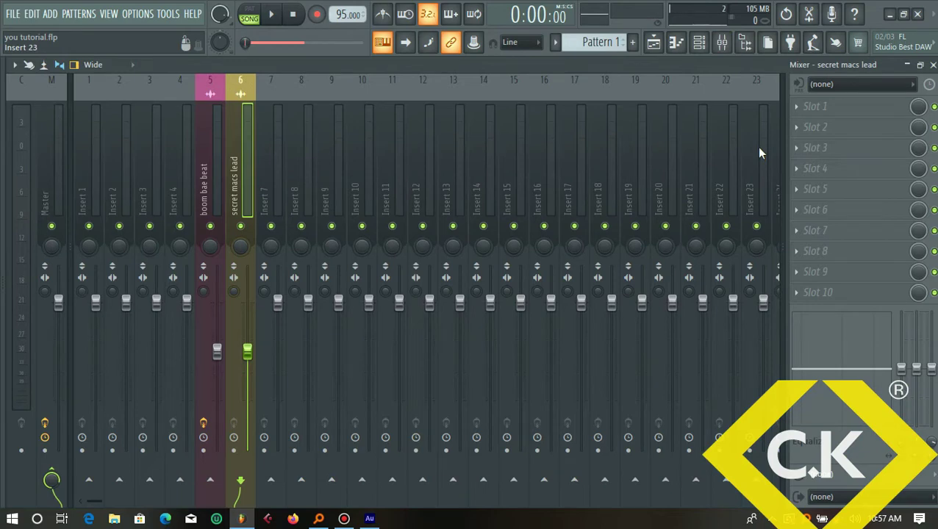
{"action": "left_click", "coordinate": [803, 136]}
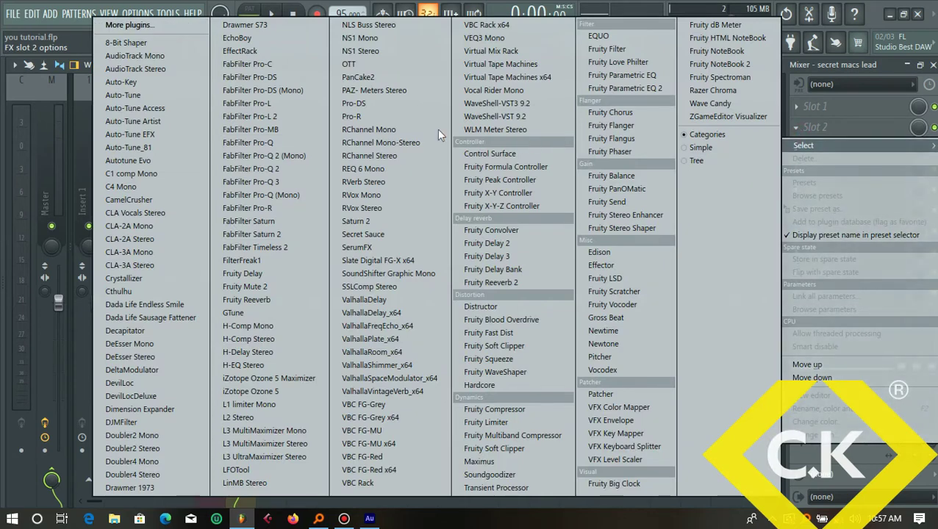
{"action": "left_click", "coordinate": [149, 148]}
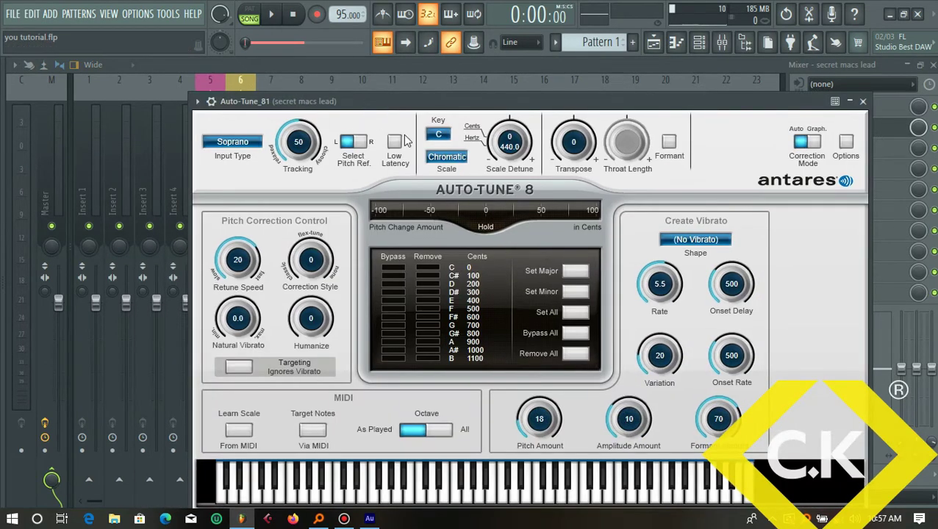
Set the Auto-Tune key to B and the scale to Minor.
{"action": "left_click", "coordinate": [436, 136]}
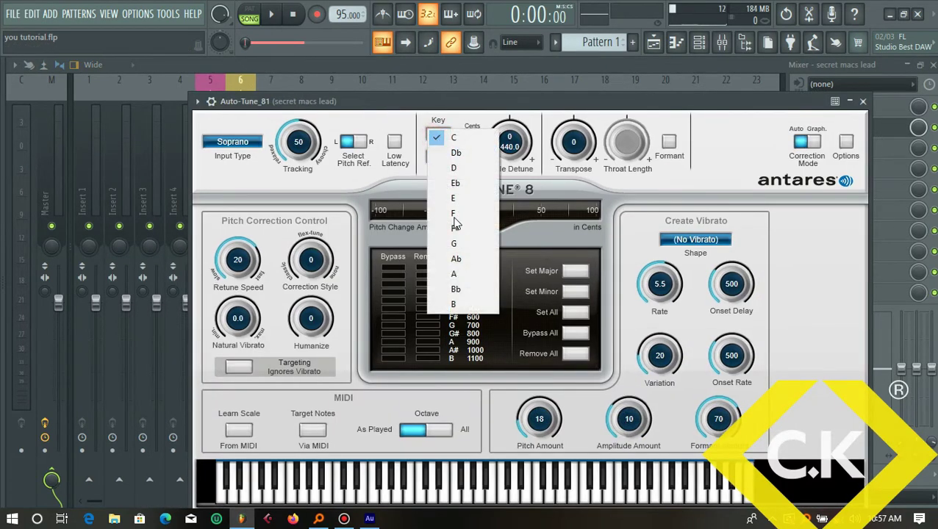
{"action": "left_click", "coordinate": [453, 304]}
{"action": "left_click", "coordinate": [452, 158]}
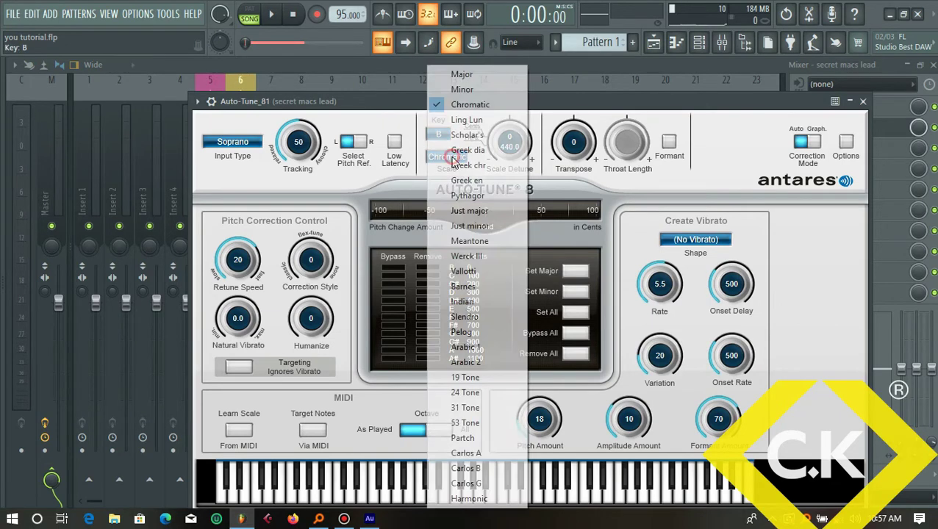
{"action": "left_click", "coordinate": [482, 90]}
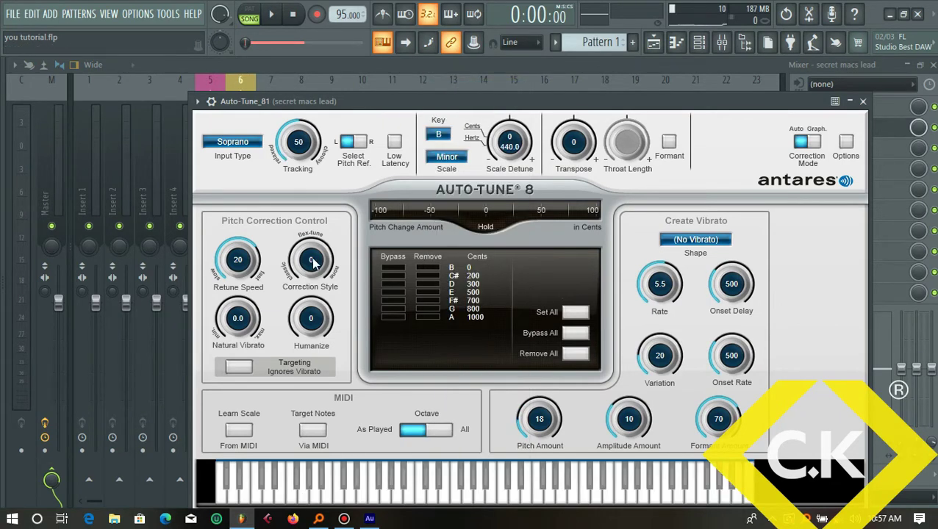
Set Auto-Tune's Humanize and Tracking to 100 and the input type to Low Male.
{"action": "left_click_drag", "start_coordinate": [309, 334], "coordinate": [354, 139]}
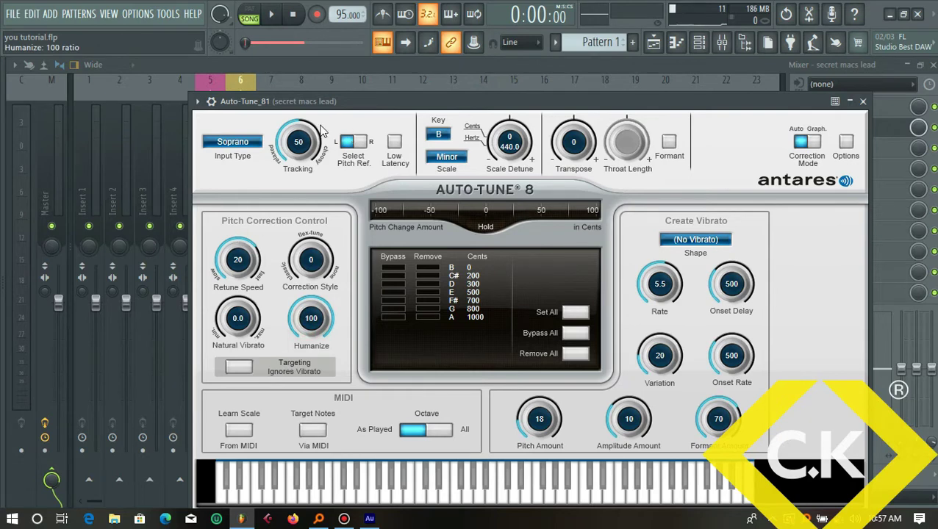
{"action": "left_click", "coordinate": [245, 141]}
{"action": "left_click", "coordinate": [251, 182]}
Set vibrato Rate to 0.1, Variation, Onset Delay and Onset Rate to 0, Pitch and Formant Amount to 100, Amplitude Amount to 30, and close Auto-Tune.
{"action": "left_click_drag", "start_coordinate": [665, 292], "coordinate": [665, 388]}
{"action": "left_click_drag", "start_coordinate": [659, 355], "coordinate": [659, 397]}
{"action": "left_click_drag", "start_coordinate": [731, 283], "coordinate": [719, 400]}
{"action": "left_click_drag", "start_coordinate": [628, 419], "coordinate": [629, 393]}
{"action": "left_click_drag", "start_coordinate": [545, 426], "coordinate": [580, 367]}
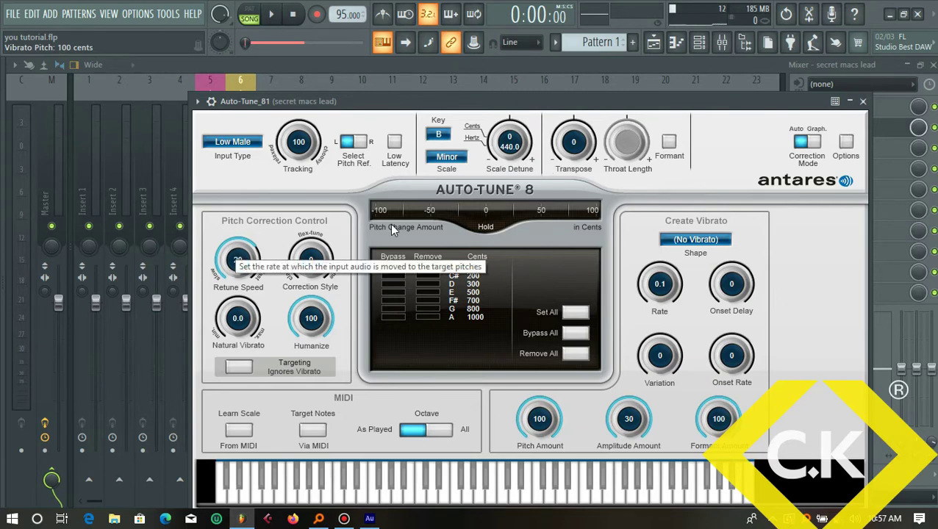
{"action": "left_click", "coordinate": [862, 101]}
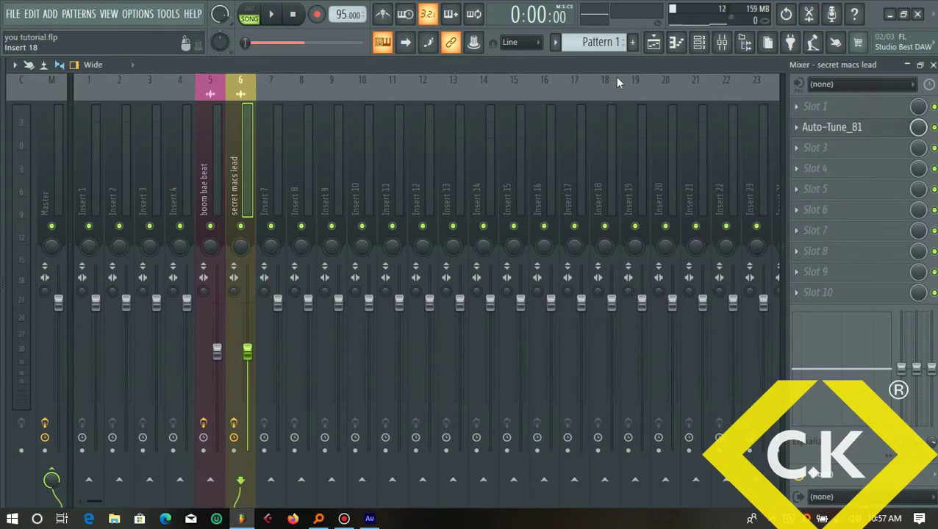
Play the tuned vocal in the playlist looped from bar 1 to bar 5, and save the project.
{"action": "left_click", "coordinate": [654, 42]}
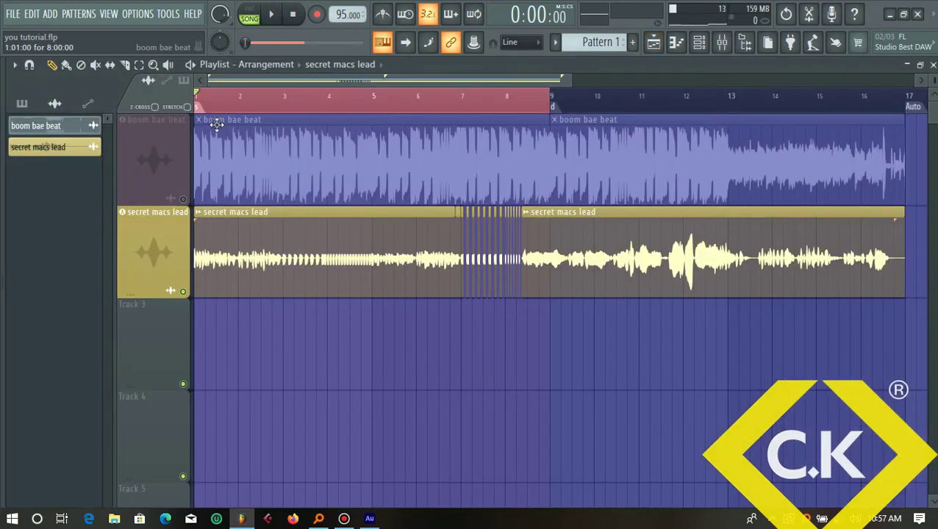
{"action": "right_click", "coordinate": [374, 107]}
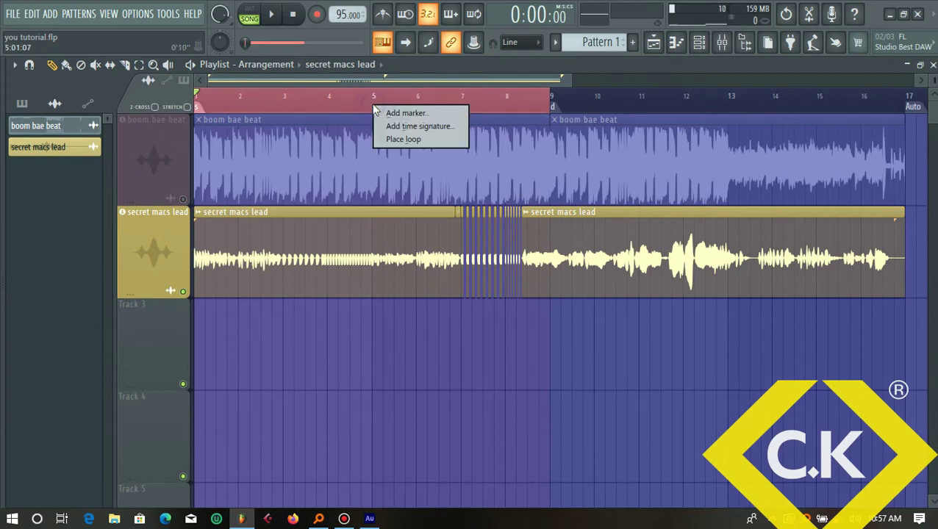
{"action": "left_click", "coordinate": [373, 99]}
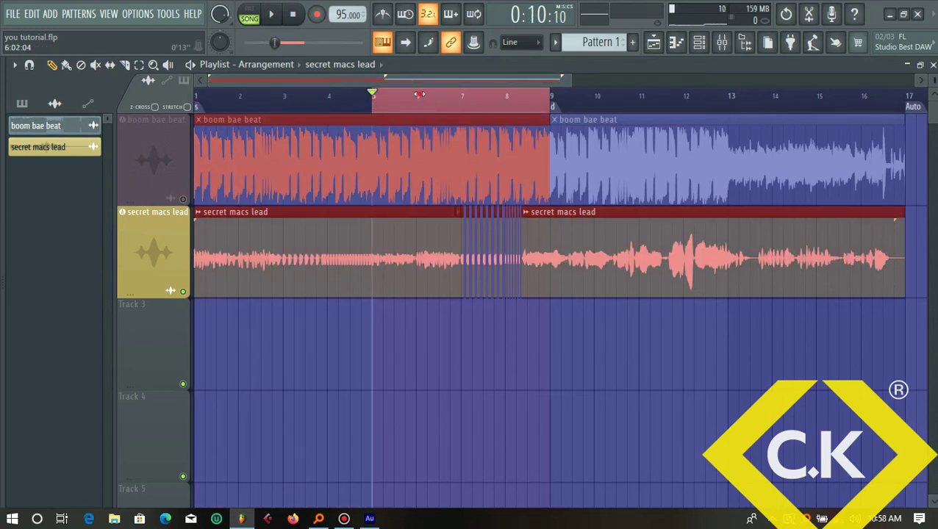
{"action": "left_click_drag", "start_coordinate": [382, 97], "coordinate": [249, 100]}
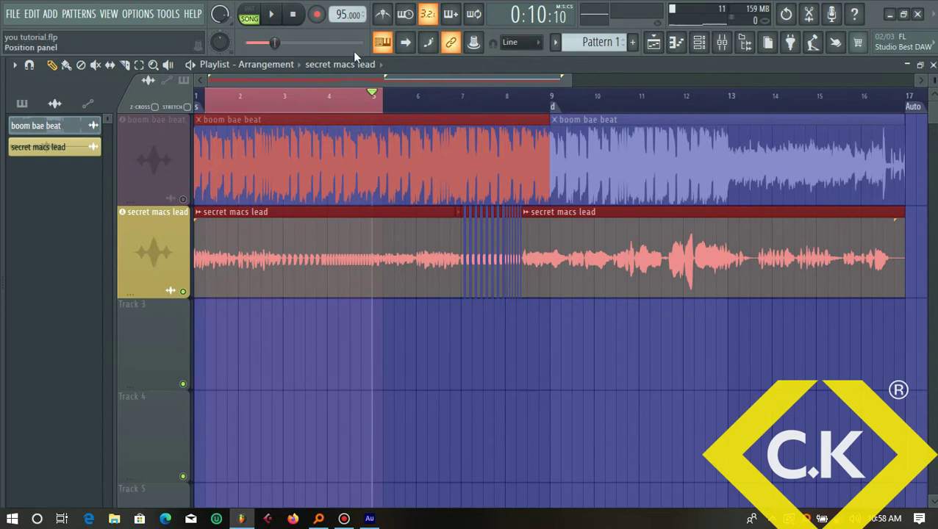
{"action": "left_click", "coordinate": [314, 352]}
{"action": "key", "text": "space"}
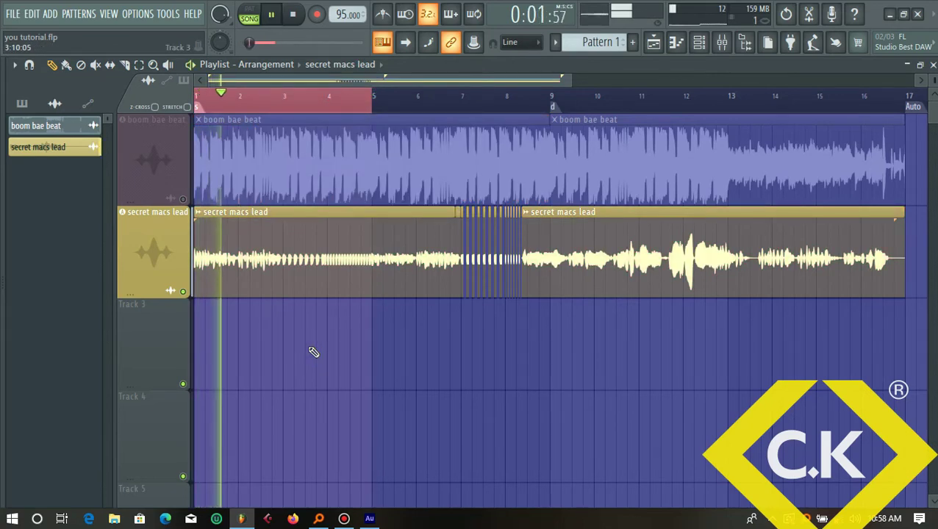
{"action": "key", "text": "ctrl+s"}
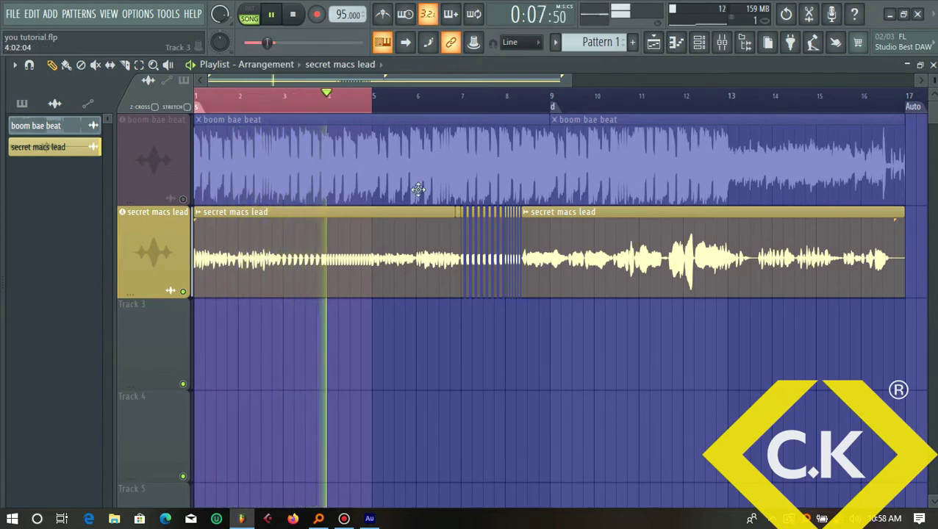
Move the d marker to bar 7 so the loop spans bars 1 to 7, and listen to the vocal.
{"action": "right_click", "coordinate": [462, 104]}
{"action": "left_click", "coordinate": [464, 101], "text": "shift"}
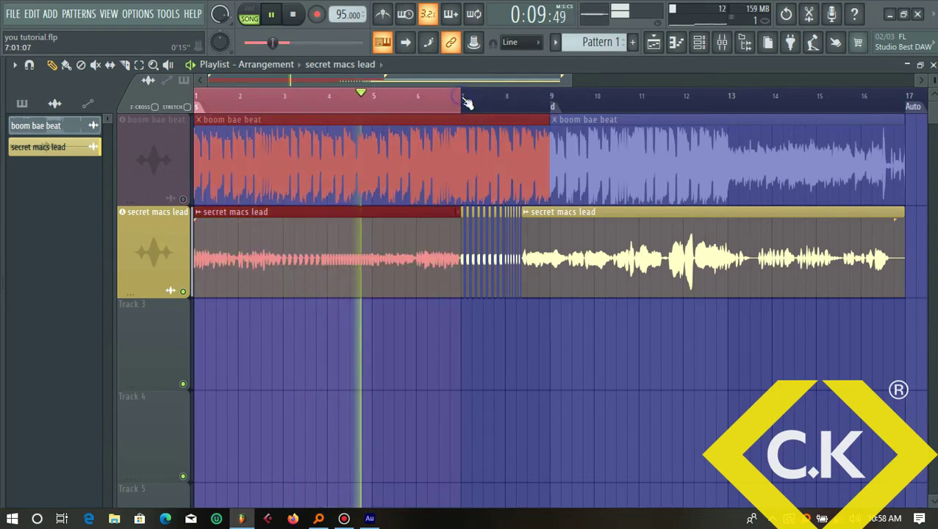
{"action": "left_click", "coordinate": [461, 351]}
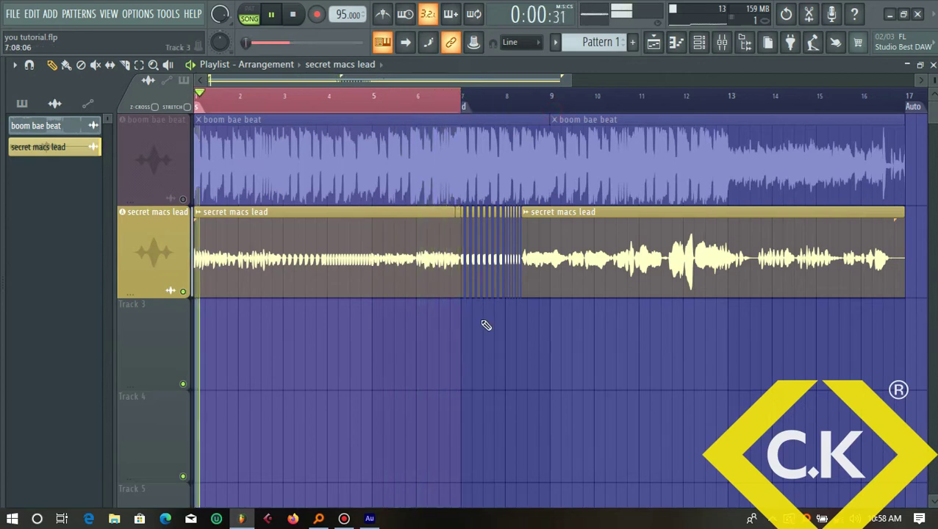
{"action": "key", "text": "space"}
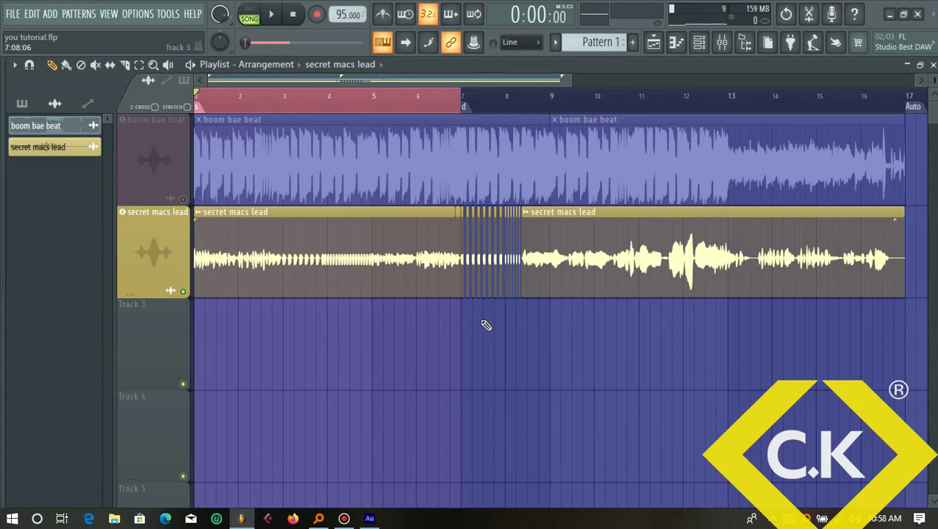
Load Virtual Mix Rack into effect slot 3 of the secret macs lead mixer track.
{"action": "left_click", "coordinate": [722, 42]}
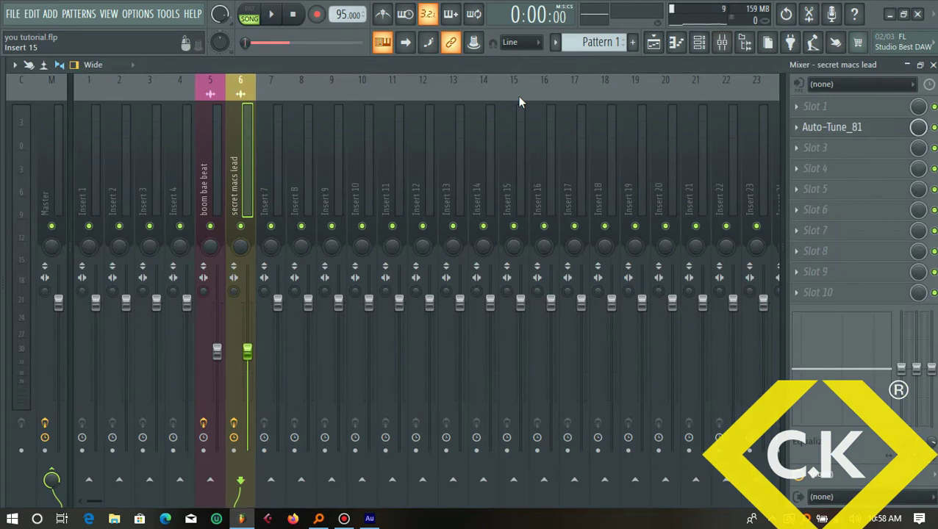
{"action": "left_click", "coordinate": [799, 149]}
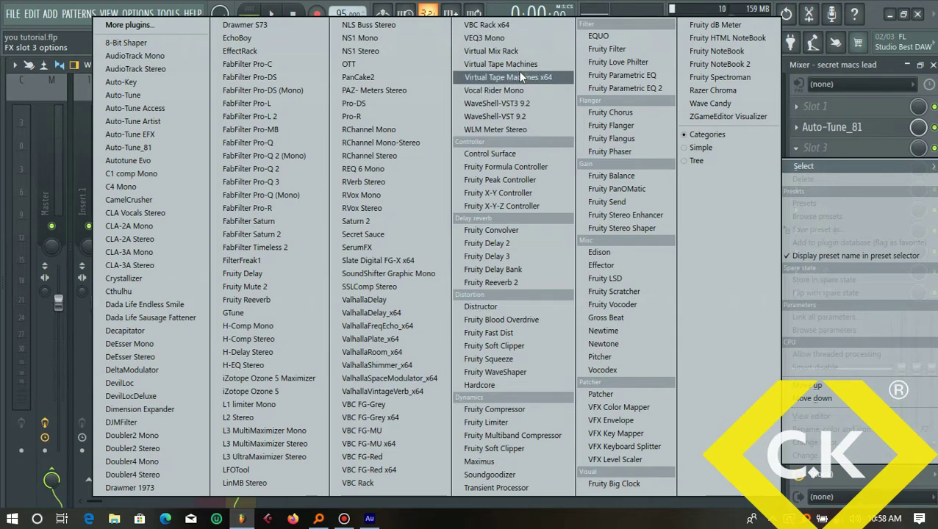
{"action": "left_click", "coordinate": [500, 51]}
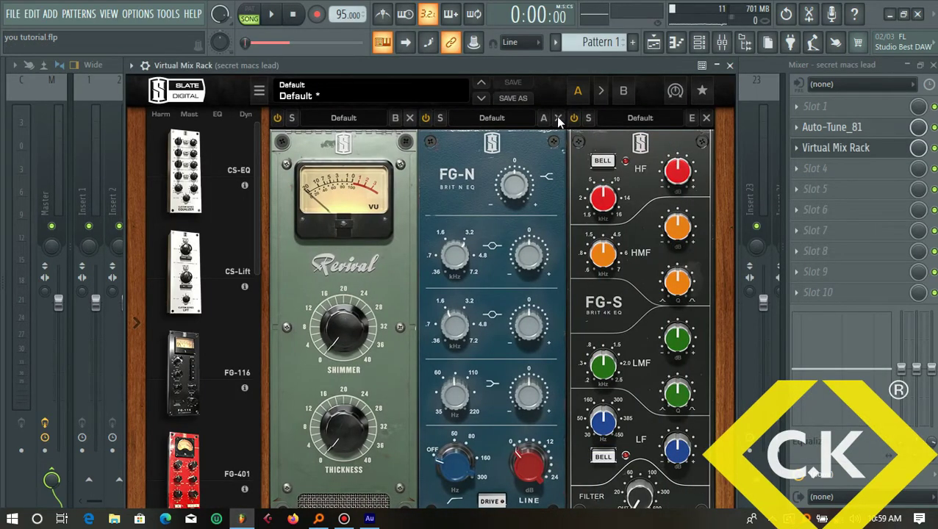
Remove the FG-S module from the rack and order the modules as FG-N, a newly added FG-116, and Revival.
{"action": "left_click", "coordinate": [706, 119]}
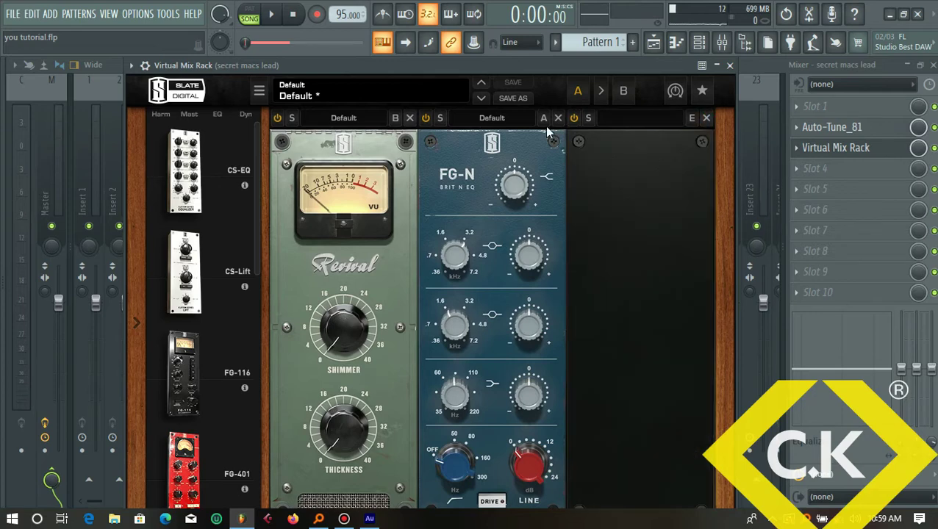
{"action": "left_click_drag", "start_coordinate": [445, 152], "coordinate": [296, 166]}
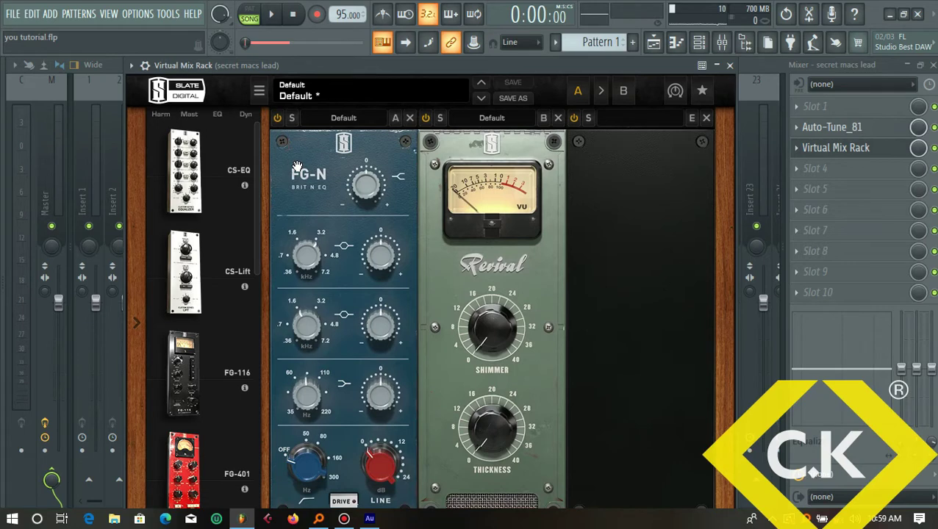
{"action": "left_click_drag", "start_coordinate": [298, 69], "coordinate": [321, 59]}
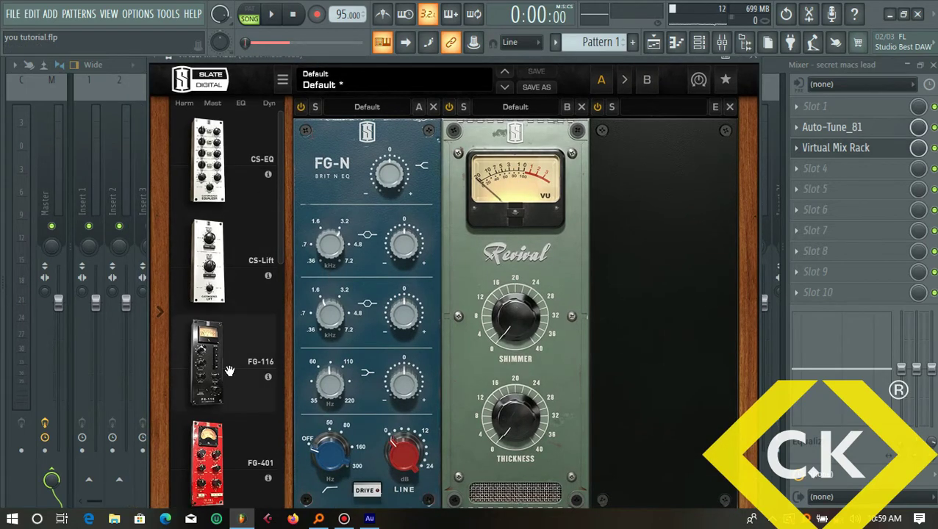
{"action": "left_click_drag", "start_coordinate": [230, 369], "coordinate": [438, 333]}
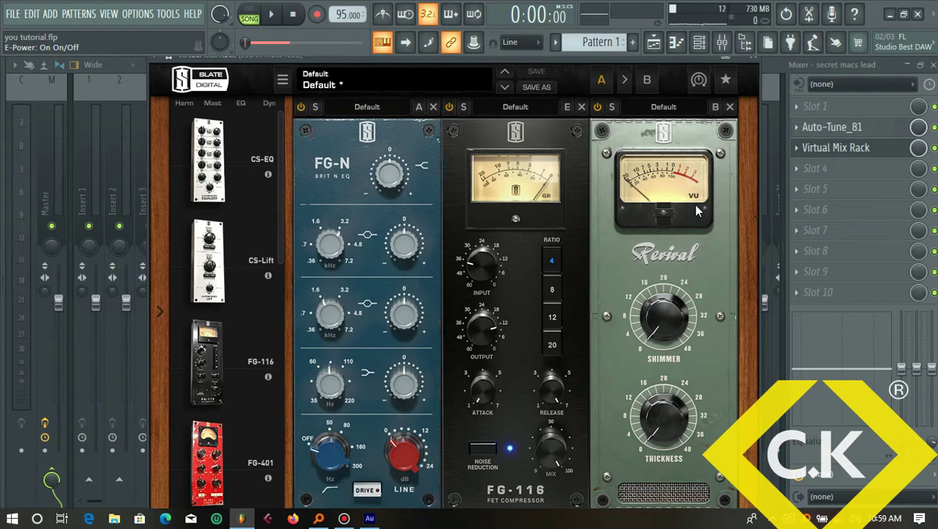
Listen to the vocal through the rack, and move the detached Virtual Mix Rack window up so the modules show fully.
{"action": "left_click", "coordinate": [271, 14]}
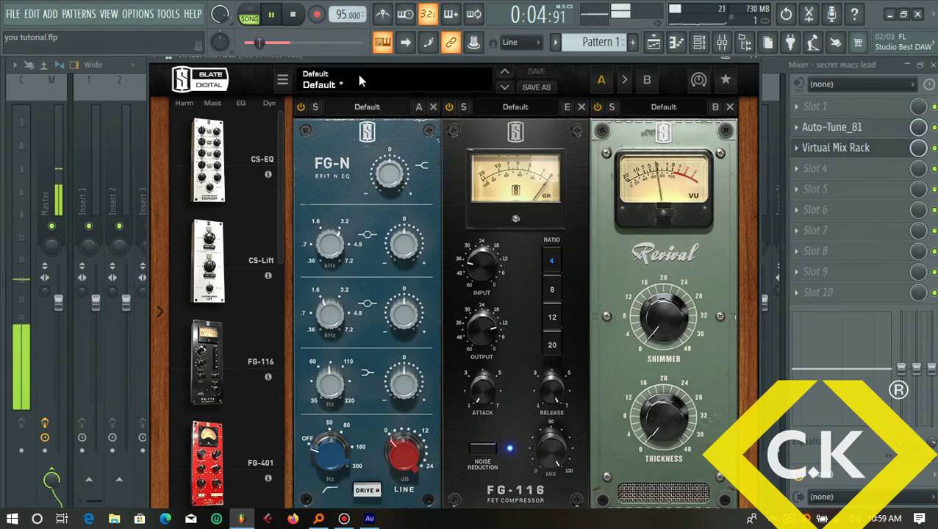
{"action": "key", "text": "space"}
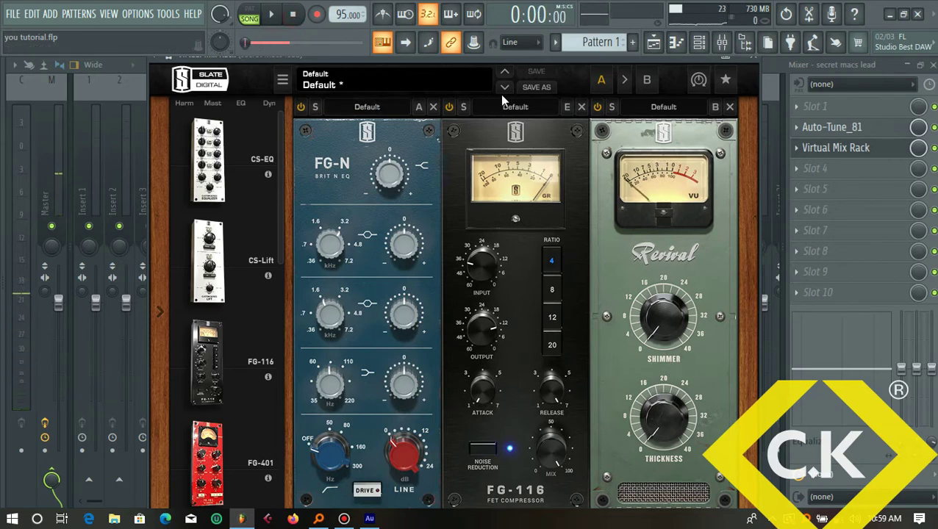
{"action": "left_click", "coordinate": [153, 59]}
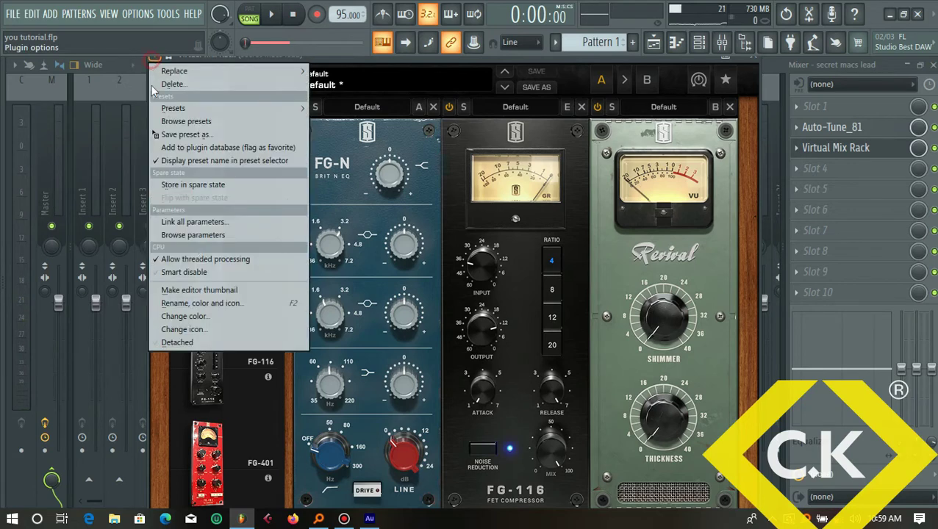
{"action": "left_click", "coordinate": [177, 343]}
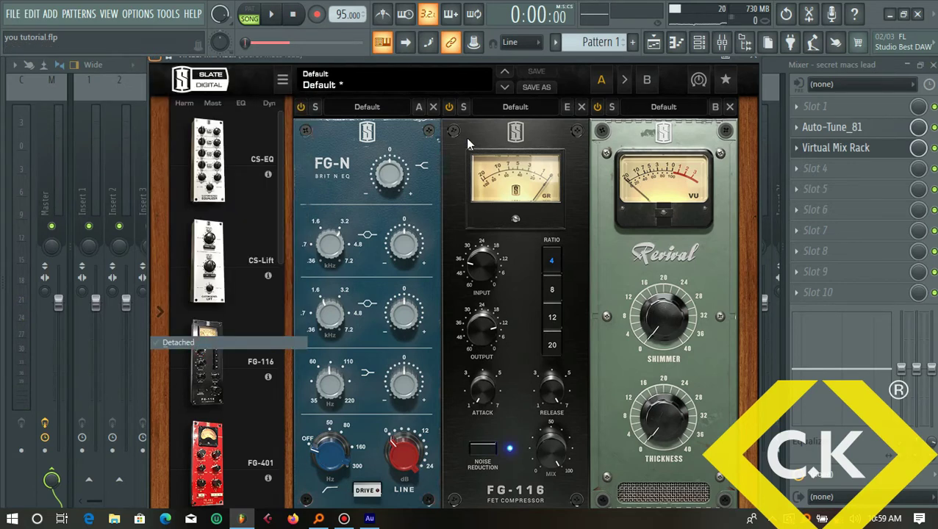
{"action": "left_click_drag", "start_coordinate": [524, 51], "coordinate": [528, 34]}
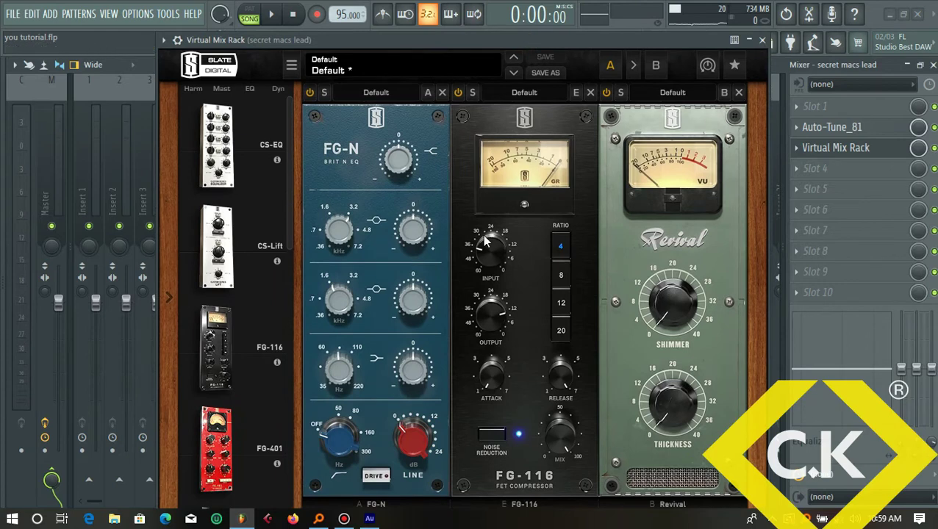
Set the FG-N's high-pass filter to 200 Hz.
{"action": "mouse_move", "coordinate": [348, 438]}
{"action": "mouse_move", "coordinate": [343, 483]}
{"action": "left_click_drag", "start_coordinate": [343, 484], "coordinate": [381, 413]}
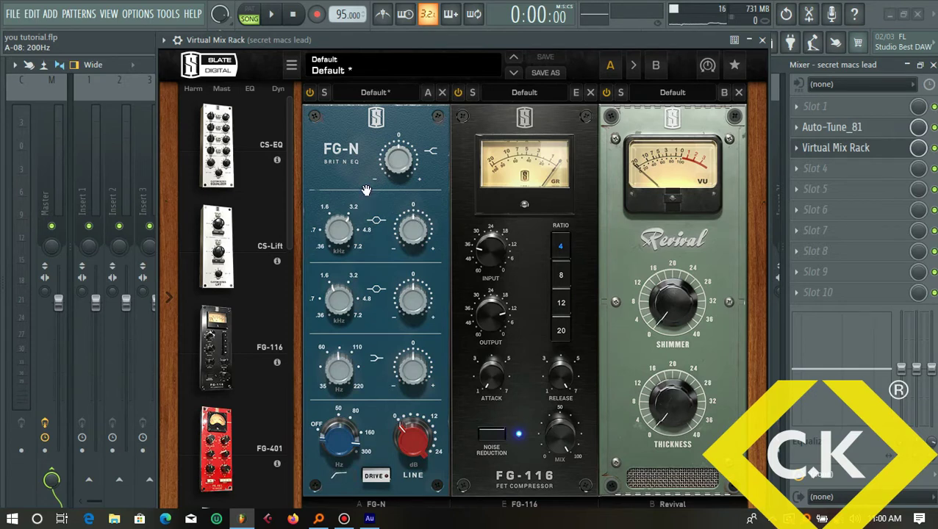
Boost the FG-N's low shelf by 2 dB at 200 Hz, and play the vocal to hear the change.
{"action": "mouse_move", "coordinate": [340, 365]}
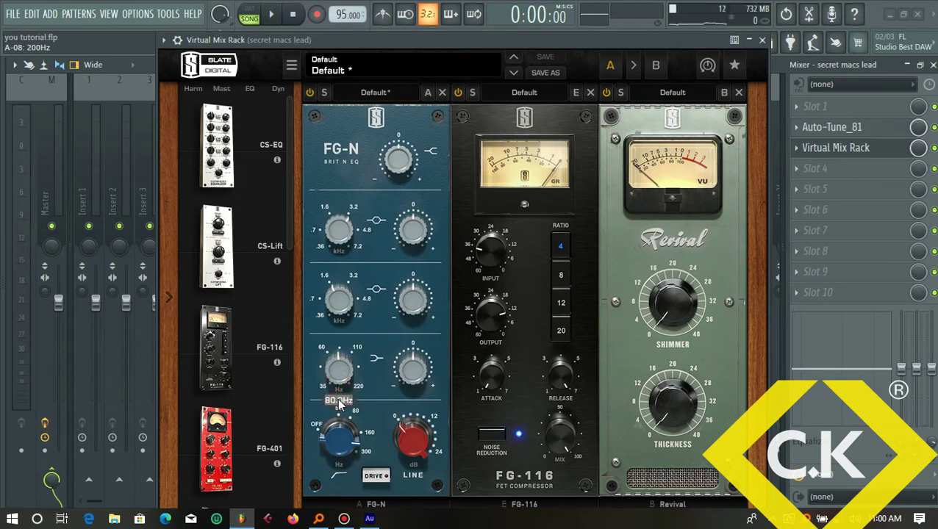
{"action": "scroll", "coordinate": [338, 404], "scroll_direction": "up", "scroll_amount": 2}
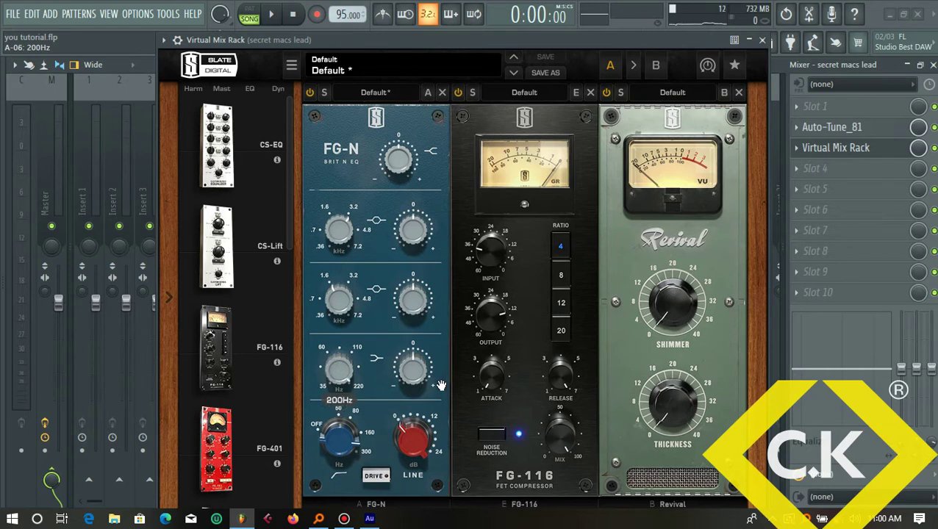
{"action": "mouse_move", "coordinate": [414, 397]}
{"action": "scroll", "coordinate": [408, 408], "scroll_direction": "up", "scroll_amount": 4}
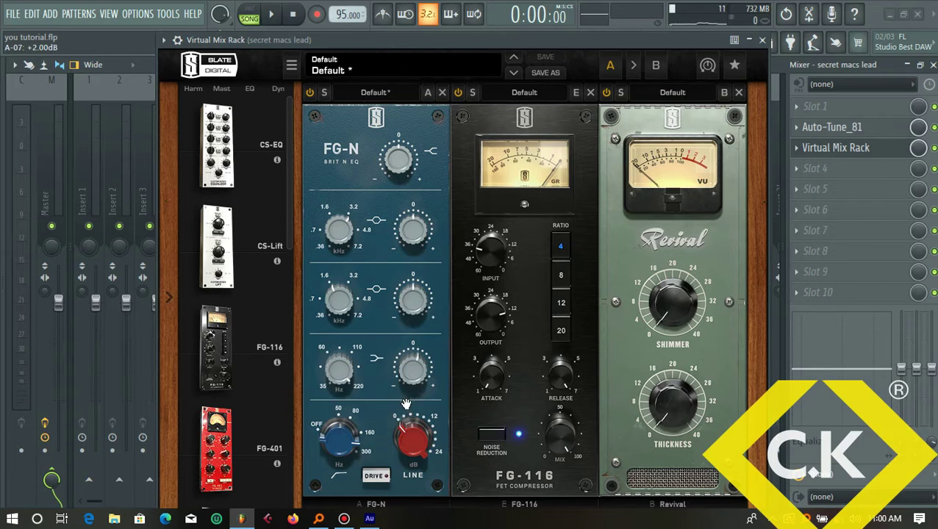
{"action": "mouse_move", "coordinate": [412, 377]}
{"action": "left_click", "coordinate": [270, 14]}
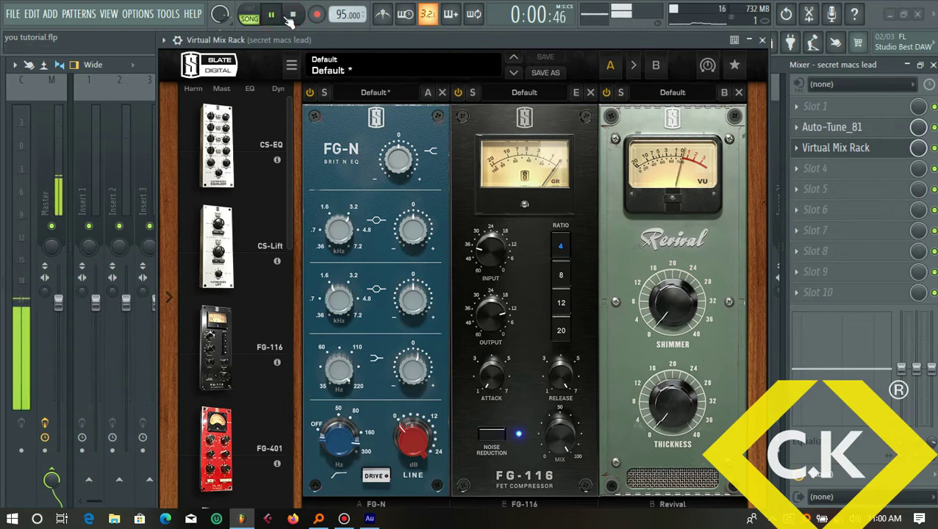
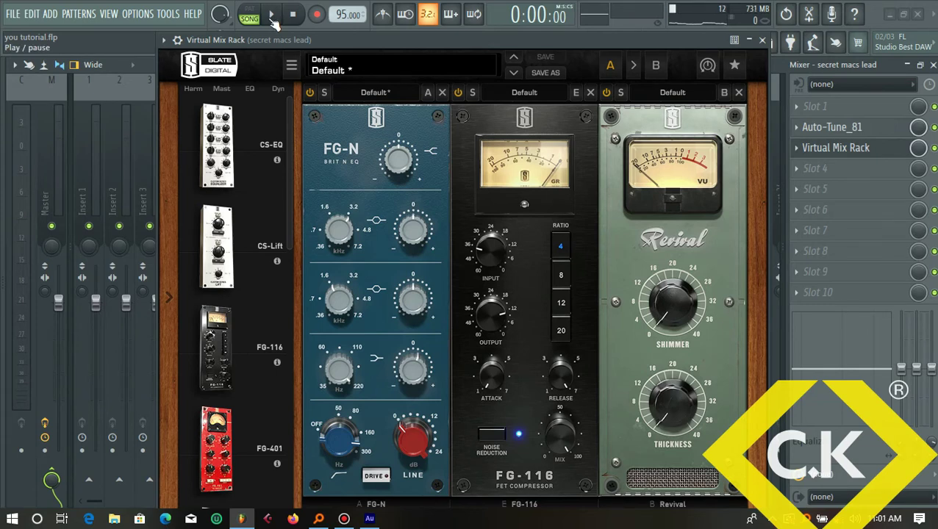
Cut the FG-N's low-mid band gain to -2.05 dB while the vocal plays, and stop playback.
{"action": "left_click", "coordinate": [272, 19]}
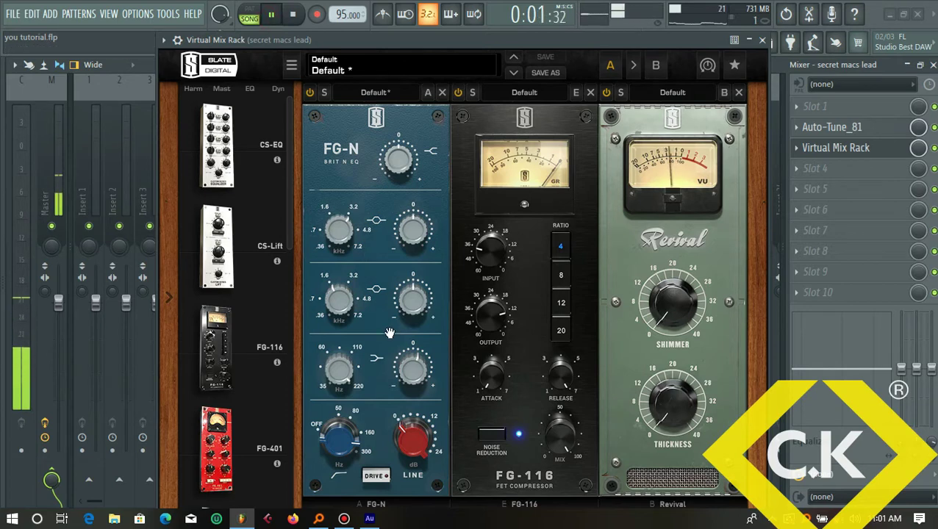
{"action": "mouse_move", "coordinate": [415, 308]}
{"action": "left_mouse_down"}
{"action": "mouse_move", "coordinate": [439, 240]}
{"action": "mouse_move", "coordinate": [408, 312]}
{"action": "left_mouse_up"}
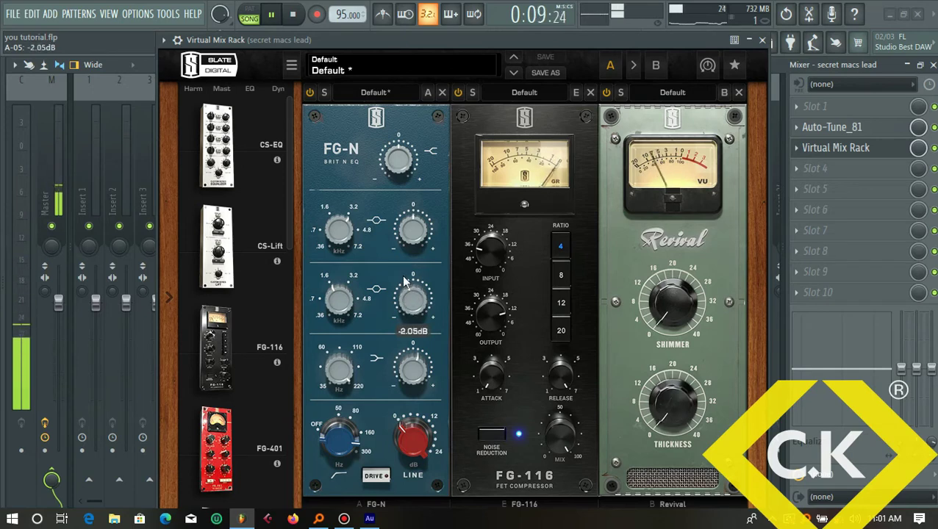
{"action": "left_click", "coordinate": [292, 14]}
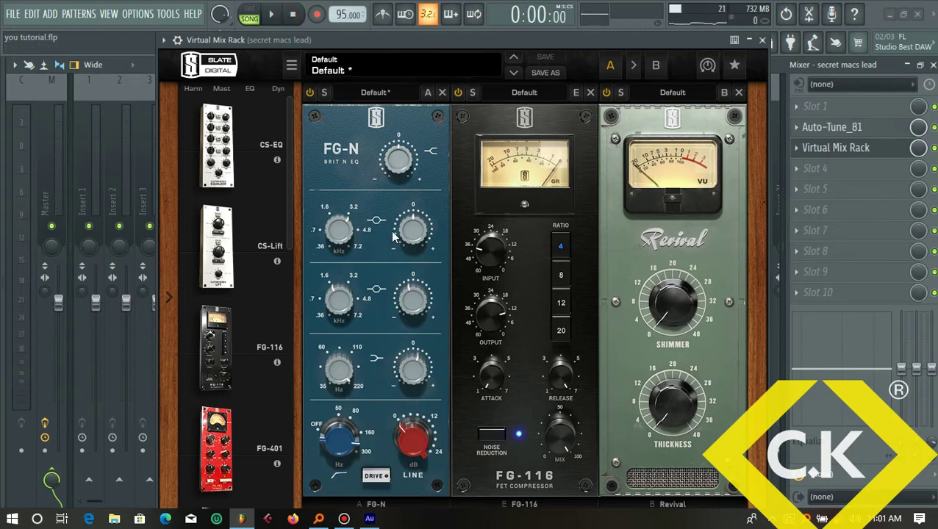
{"action": "mouse_move", "coordinate": [423, 311]}
Boost the FG-N's high-mid band gain to +17.2 dB while the vocal plays, and stop playback.
{"action": "left_click", "coordinate": [271, 14]}
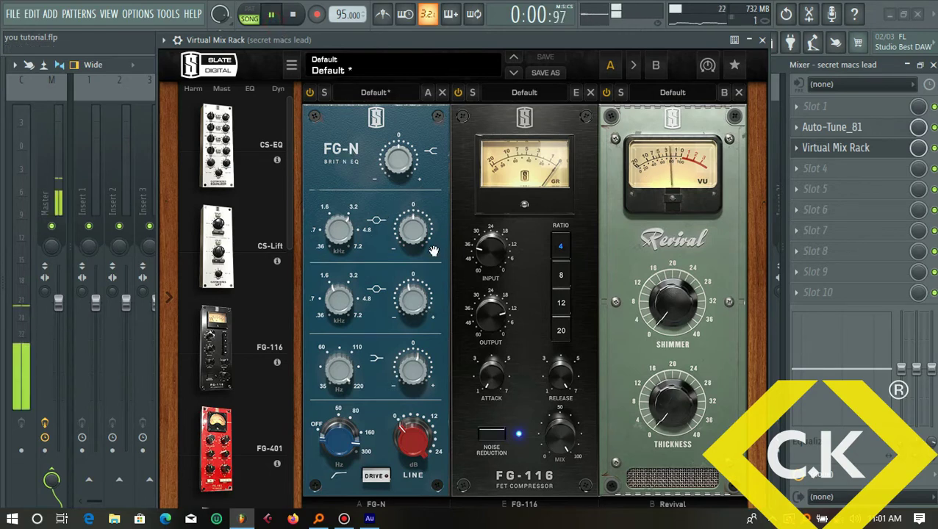
{"action": "left_click_drag", "start_coordinate": [415, 240], "coordinate": [435, 183]}
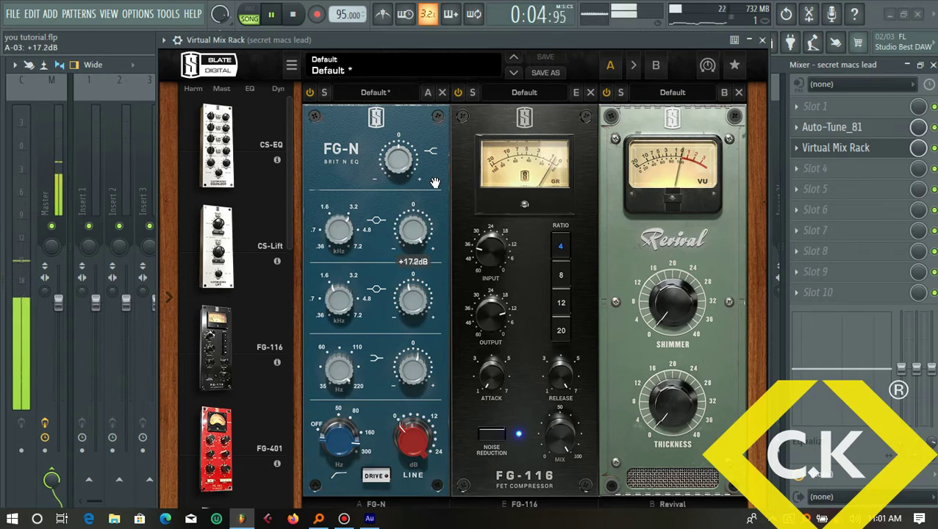
{"action": "left_click", "coordinate": [293, 14]}
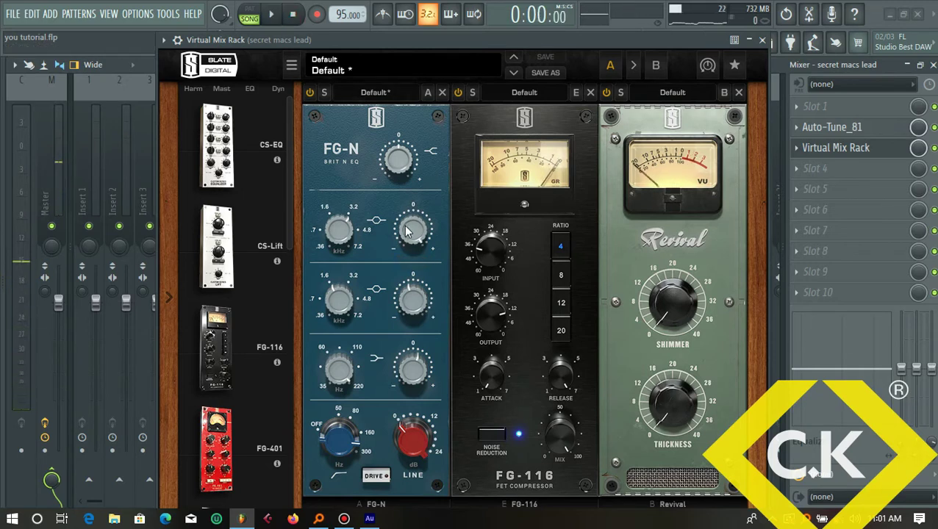
Set the FG-N's high-mid band gain to -1.73 dB and listen to the vocal.
{"action": "mouse_move", "coordinate": [408, 230]}
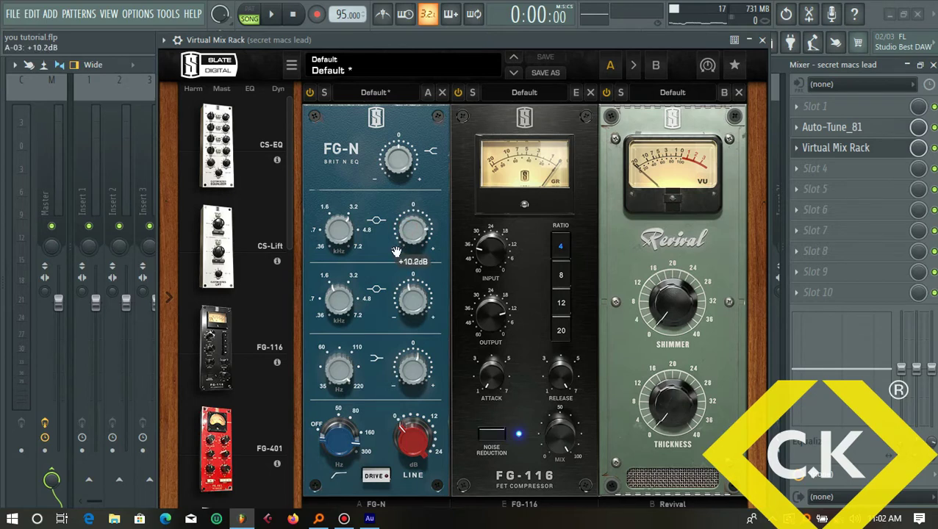
{"action": "left_click_drag", "start_coordinate": [395, 295], "coordinate": [393, 303]}
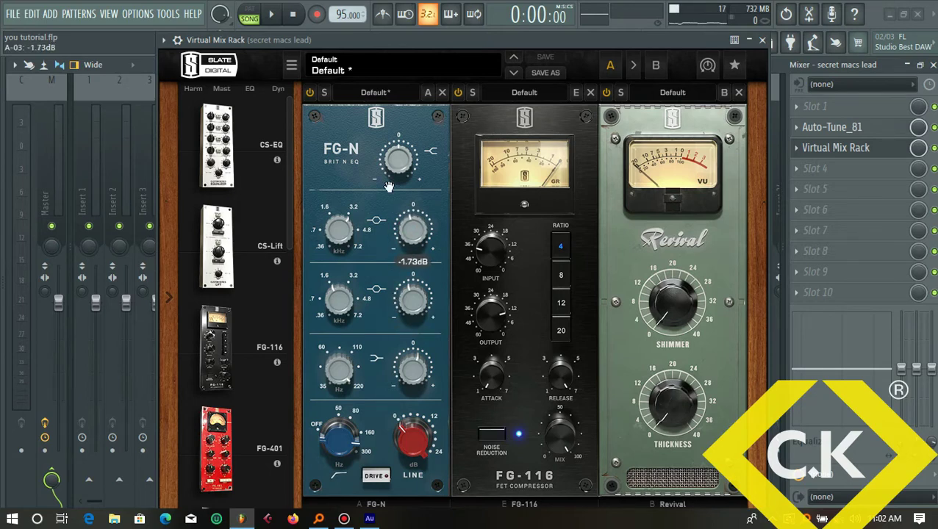
{"action": "left_click", "coordinate": [272, 16]}
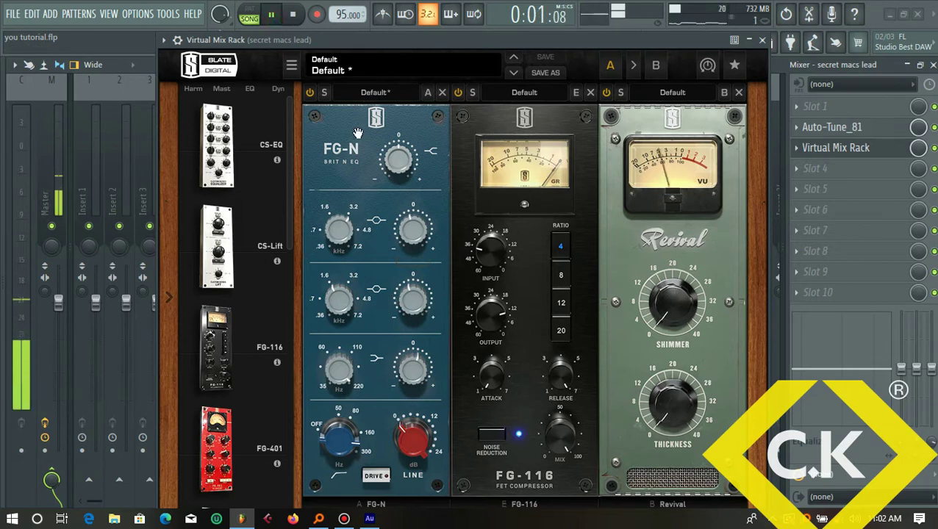
{"action": "left_click", "coordinate": [293, 14]}
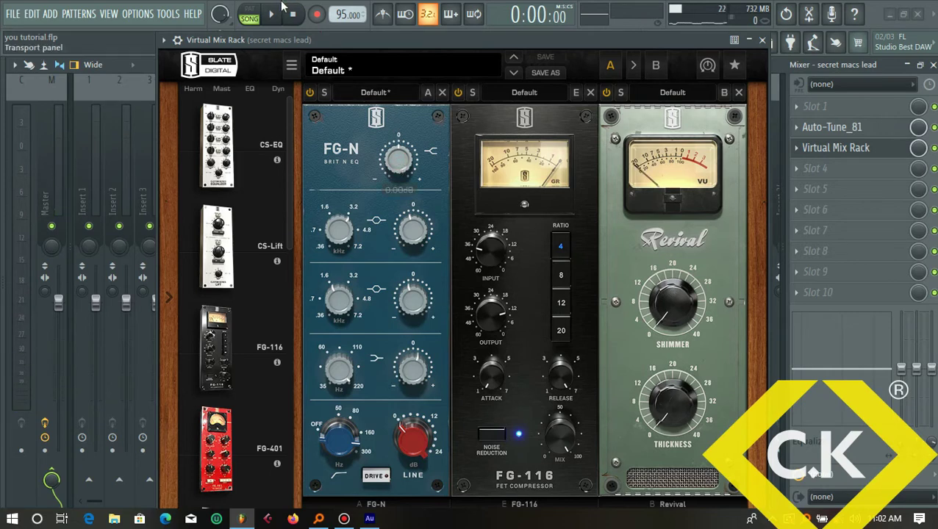
Set the FG-N's high shelf gain to exactly +3 dB while the vocal plays, and stop playback.
{"action": "left_click", "coordinate": [273, 15]}
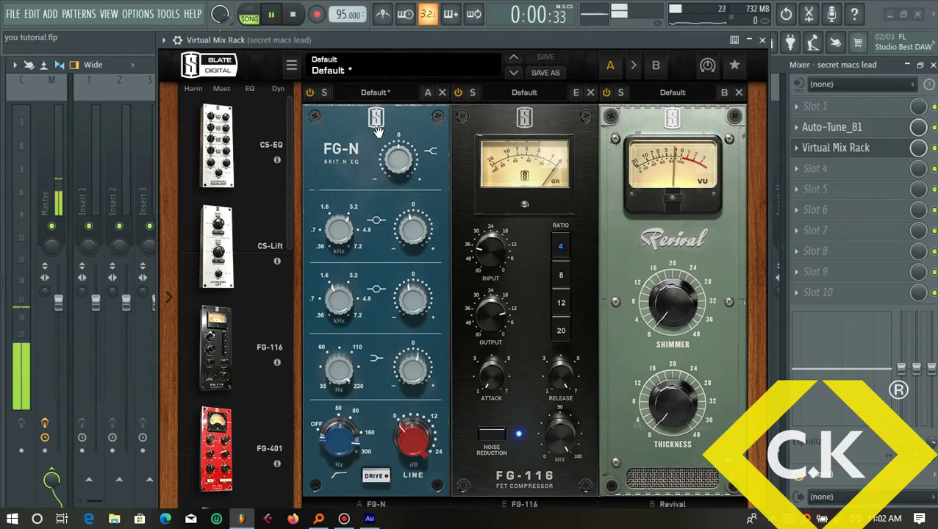
{"action": "mouse_move", "coordinate": [401, 157]}
{"action": "scroll", "coordinate": [400, 156], "scroll_direction": "up", "scroll_amount": 7}
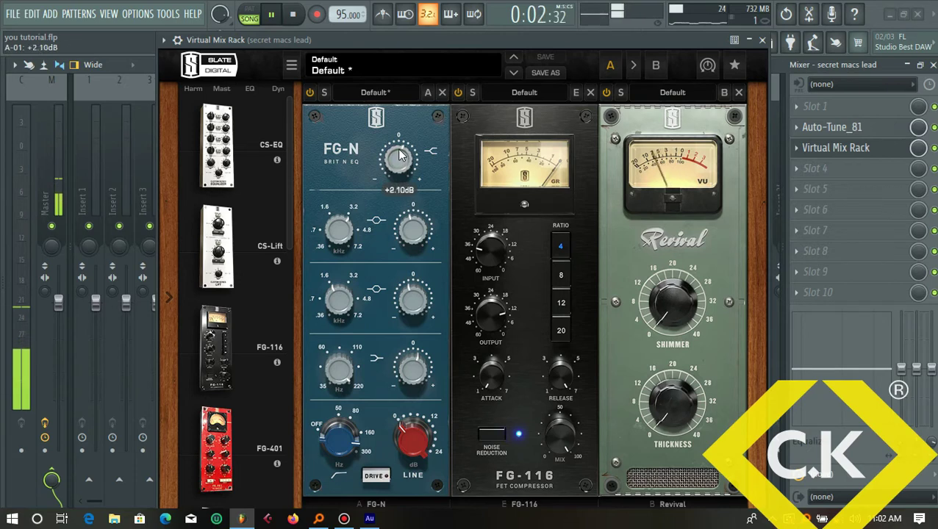
{"action": "scroll", "coordinate": [400, 152], "scroll_direction": "down", "scroll_amount": 14}
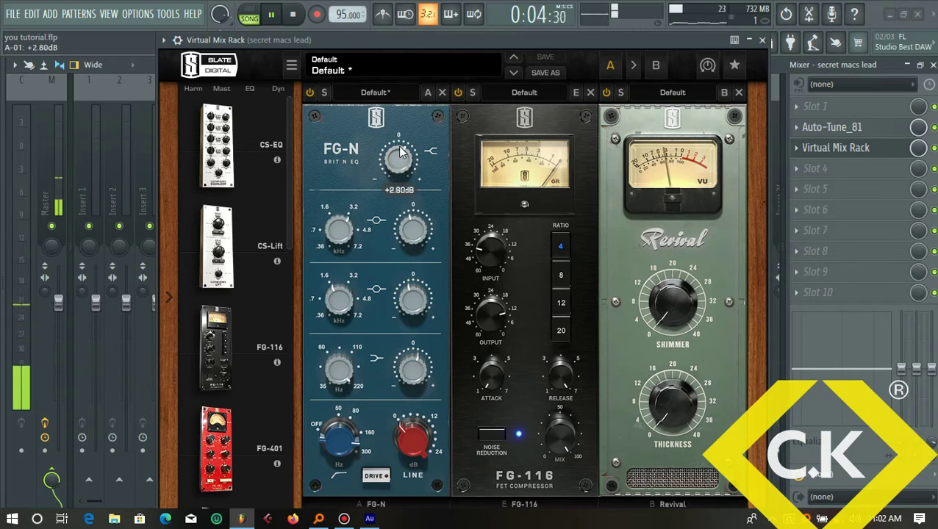
{"action": "left_click", "coordinate": [398, 191]}
{"action": "type", "text": "3"}
{"action": "key", "text": "Return"}
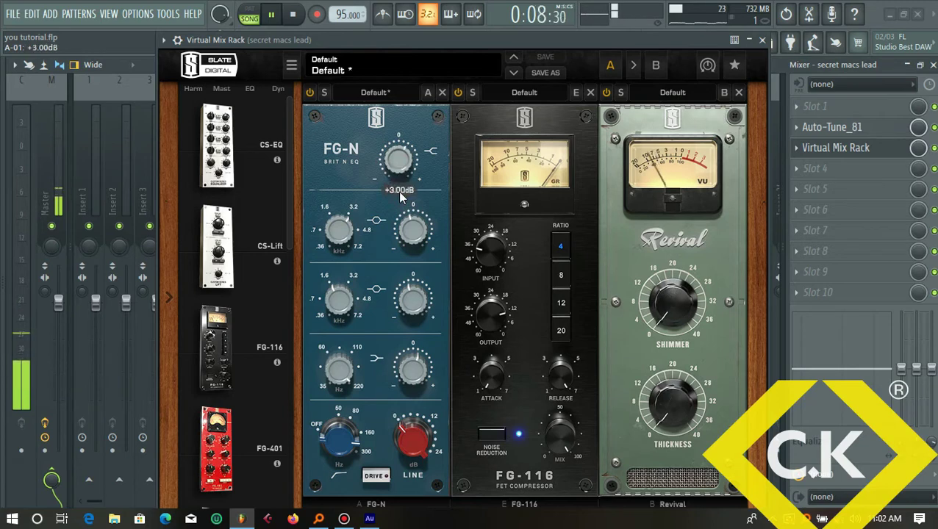
{"action": "left_click", "coordinate": [292, 14]}
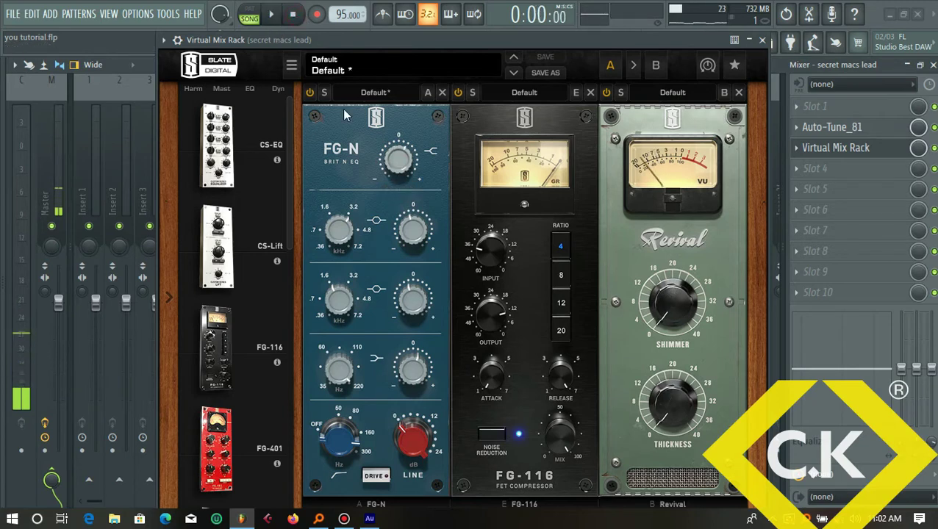
Listen to the equalized vocal and save the project.
{"action": "left_click", "coordinate": [271, 14]}
{"action": "left_click", "coordinate": [25, 14]}
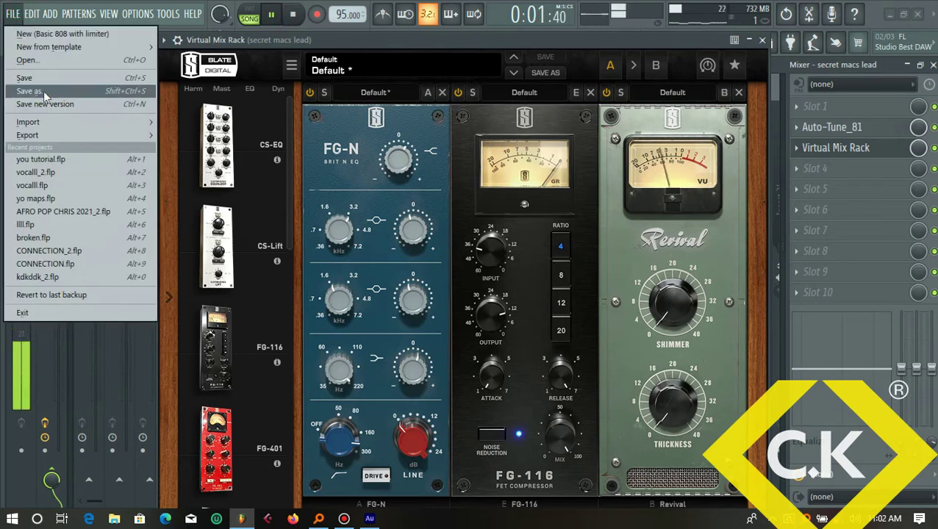
{"action": "left_click", "coordinate": [48, 81]}
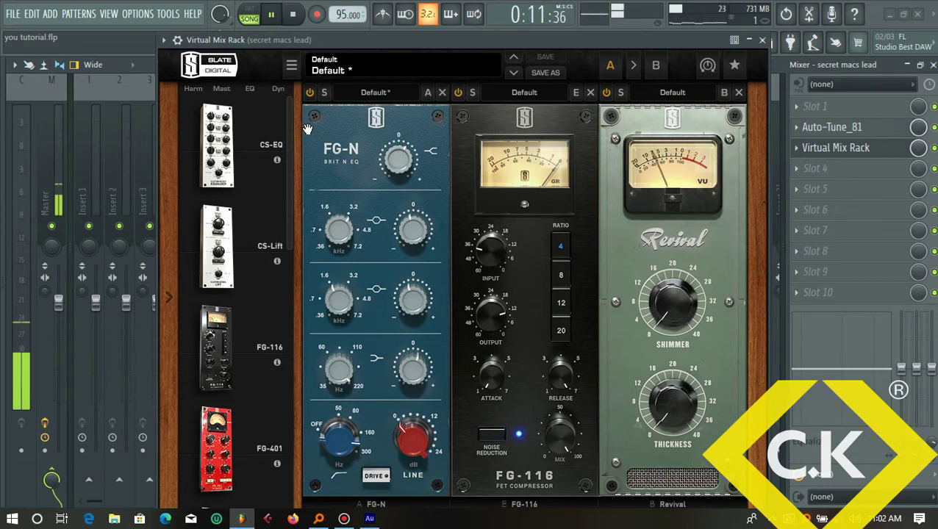
{"action": "left_click", "coordinate": [292, 14]}
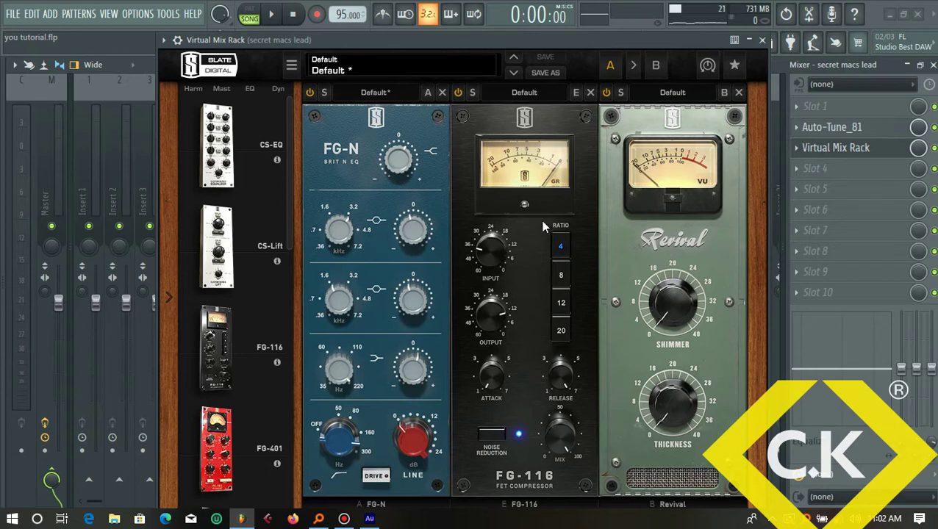
Set the FG-116 compressor's attack to 7 and listen to the vocal.
{"action": "left_click_drag", "start_coordinate": [495, 378], "coordinate": [492, 327]}
{"action": "mouse_move", "coordinate": [491, 327]}
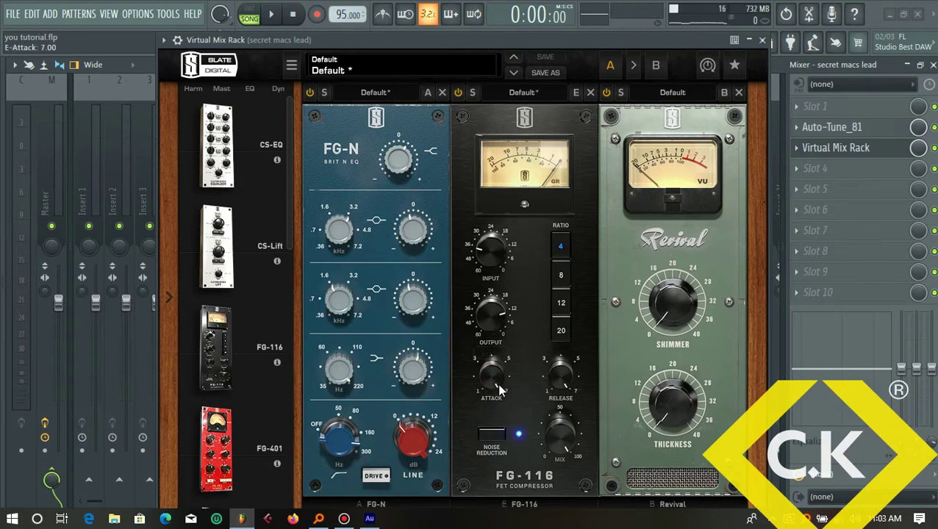
{"action": "mouse_move", "coordinate": [558, 379]}
{"action": "left_click", "coordinate": [271, 14]}
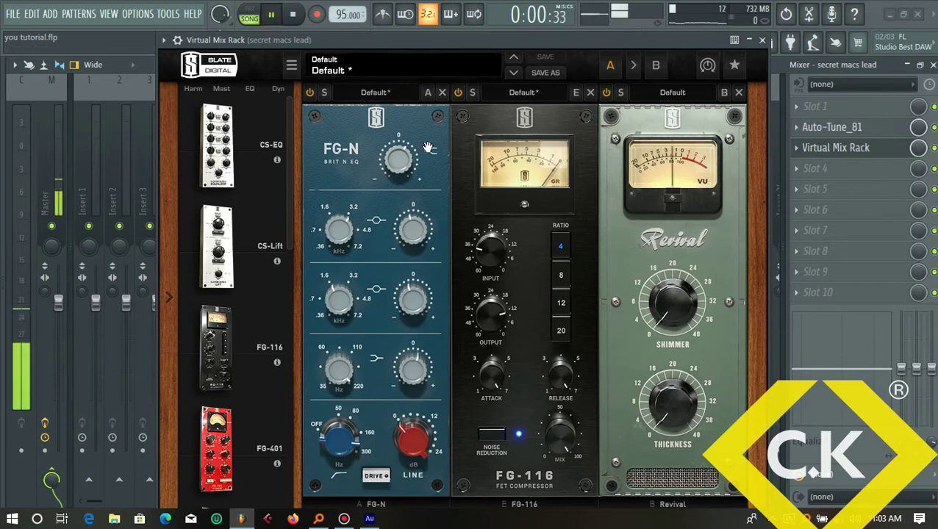
{"action": "left_click", "coordinate": [293, 14]}
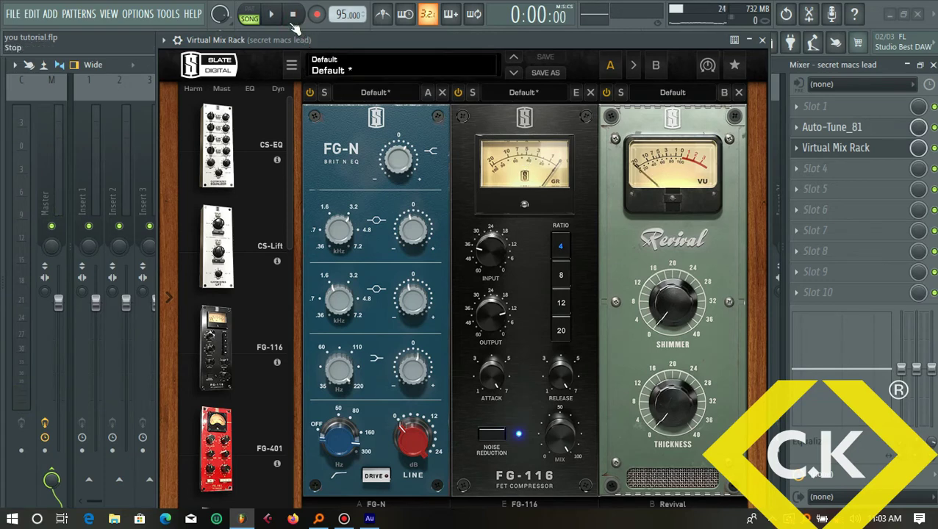
Set the FG-116 compressor's input to -24.7 dB while the vocal plays, and stop playback.
{"action": "key", "text": "space"}
{"action": "mouse_move", "coordinate": [482, 231]}
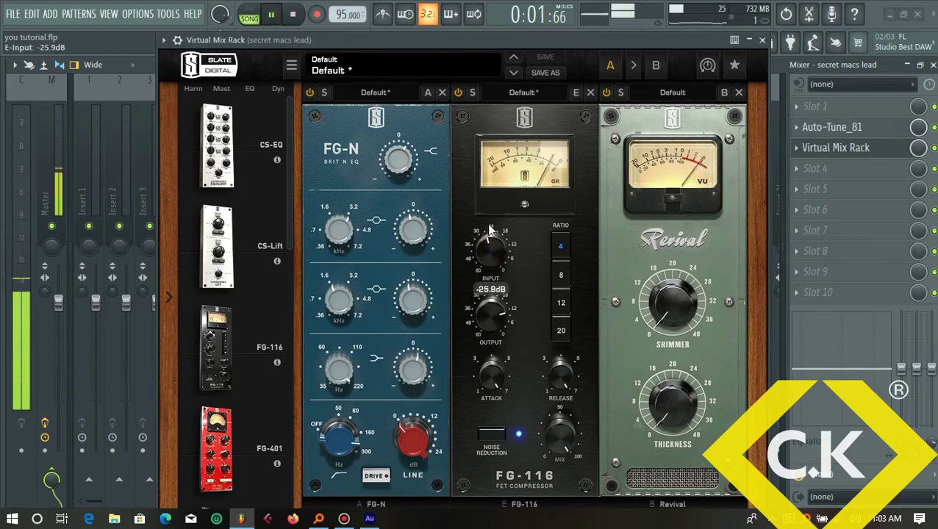
{"action": "scroll", "coordinate": [489, 220], "scroll_direction": "down", "scroll_amount": 1}
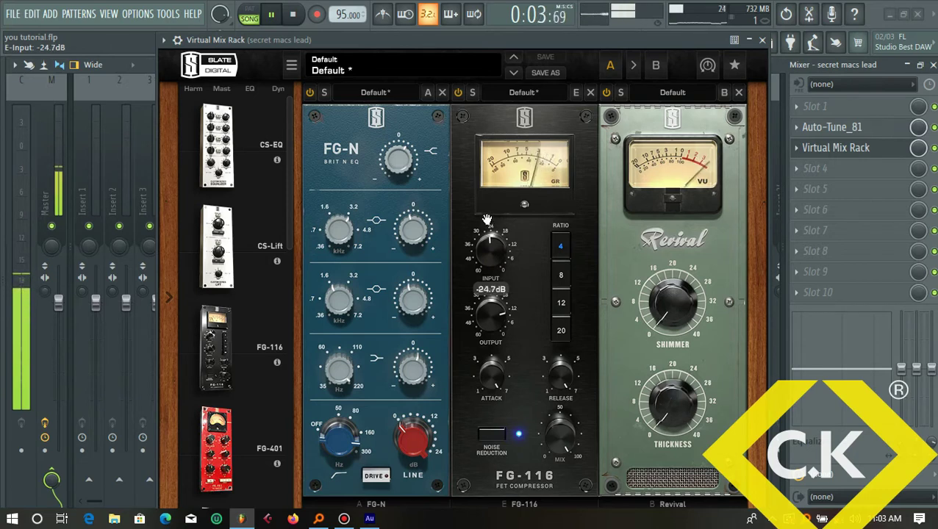
{"action": "left_click", "coordinate": [292, 15]}
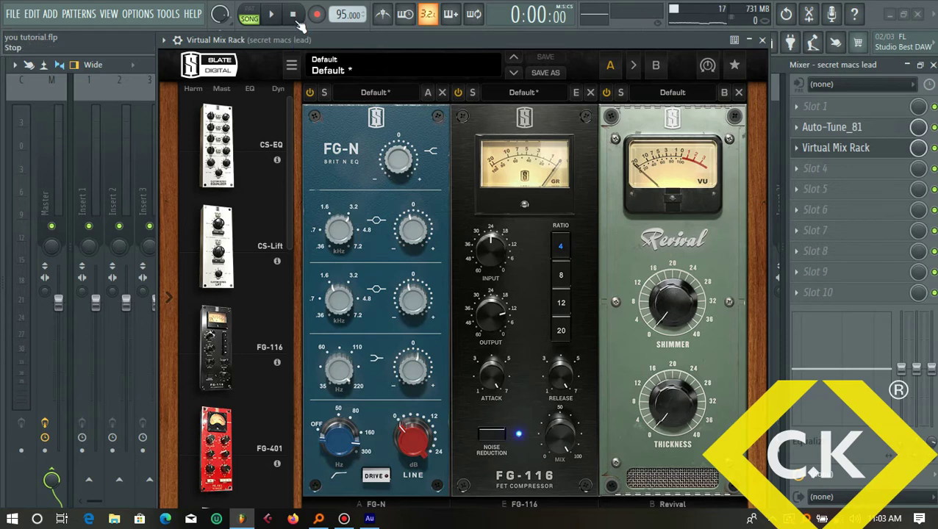
Listen to the compressed vocal, save the project, and stop playback.
{"action": "left_click", "coordinate": [271, 14]}
{"action": "left_click", "coordinate": [13, 14]}
{"action": "left_click", "coordinate": [24, 78]}
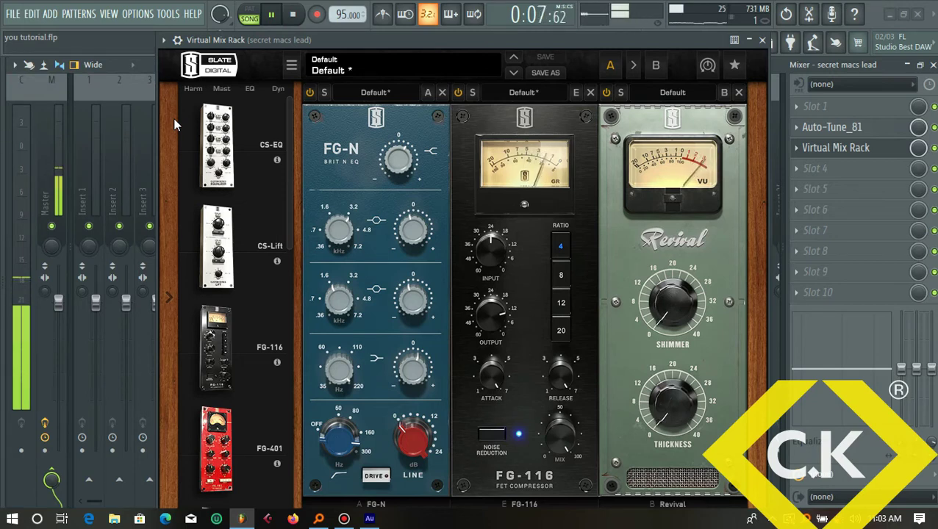
{"action": "left_click", "coordinate": [292, 14]}
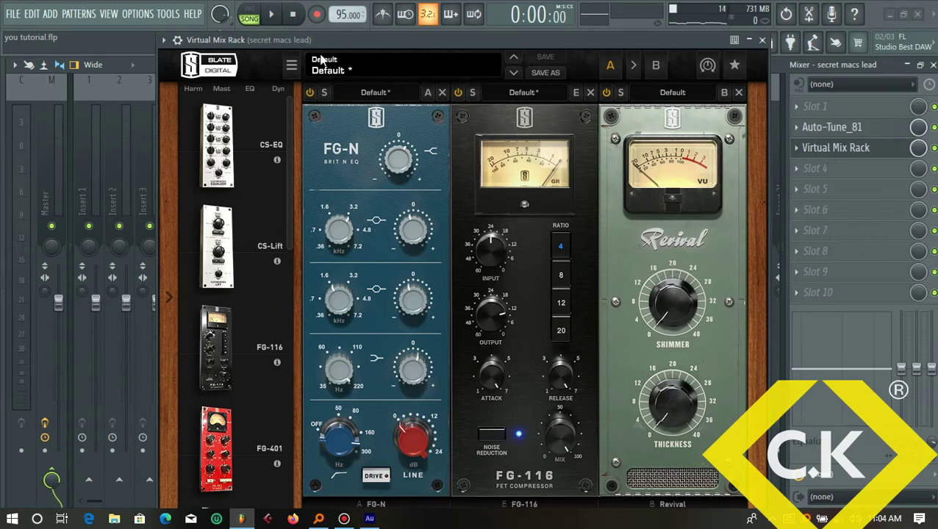
Raise the Revival's shimmer and thickness to audition them on the playing vocal, and settle shimmer at 12.
{"action": "left_click", "coordinate": [272, 18]}
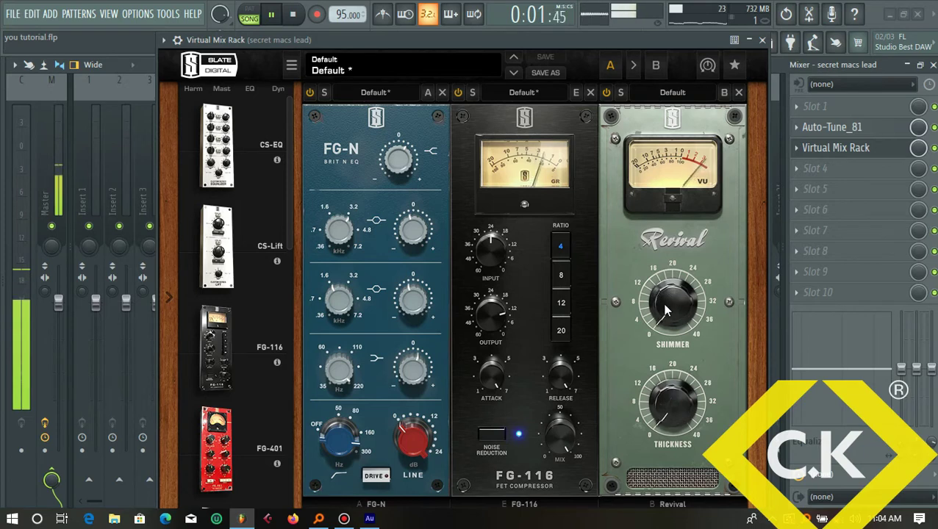
{"action": "mouse_move", "coordinate": [670, 296]}
{"action": "left_click_drag", "start_coordinate": [670, 295], "coordinate": [684, 263]}
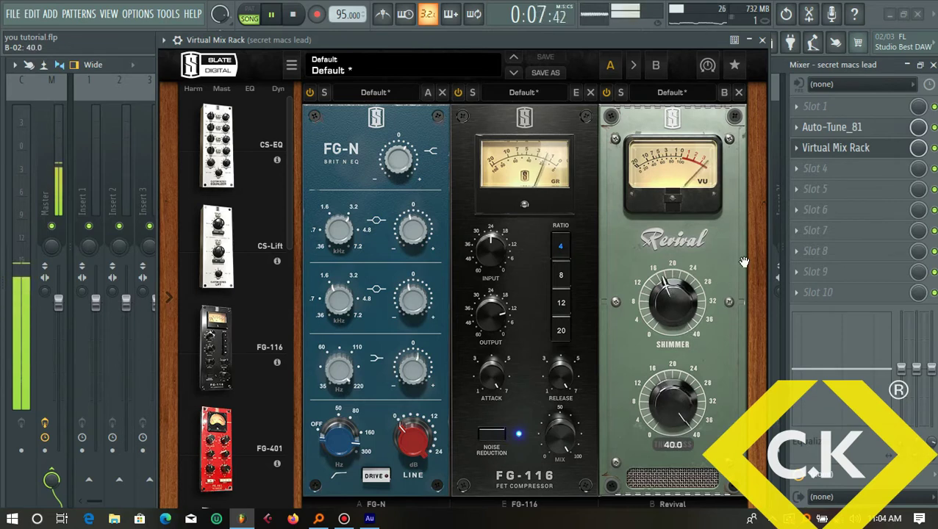
{"action": "left_click_drag", "start_coordinate": [675, 307], "coordinate": [706, 232]}
{"action": "left_click_drag", "start_coordinate": [683, 273], "coordinate": [663, 315]}
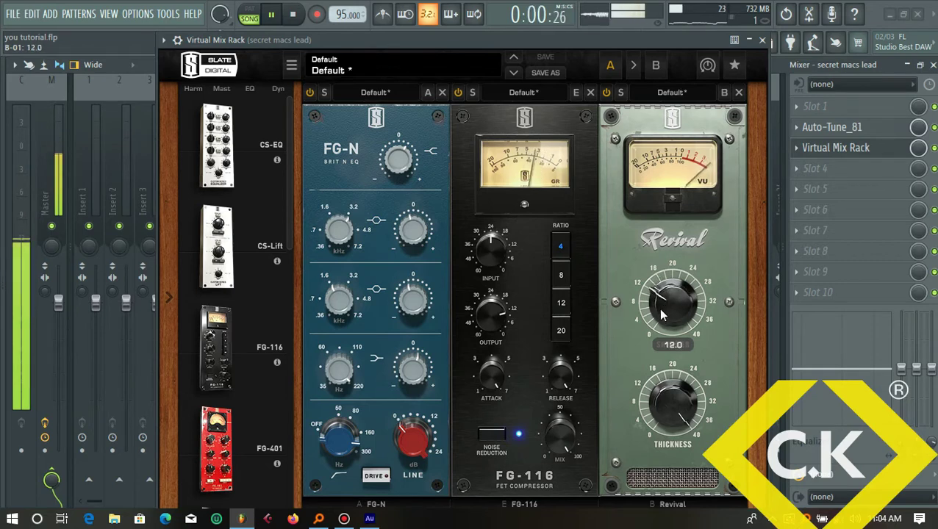
Lower the Revival's thickness to 12 while the vocal plays, fine-tuning it in small increments.
{"action": "left_click_drag", "start_coordinate": [670, 399], "coordinate": [643, 508]}
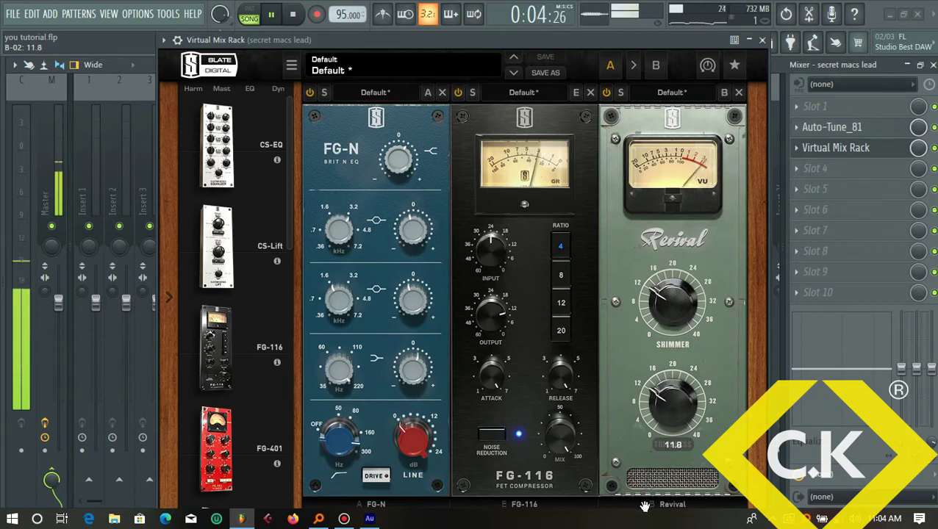
{"action": "scroll", "coordinate": [676, 421], "scroll_direction": "down", "scroll_amount": 3}
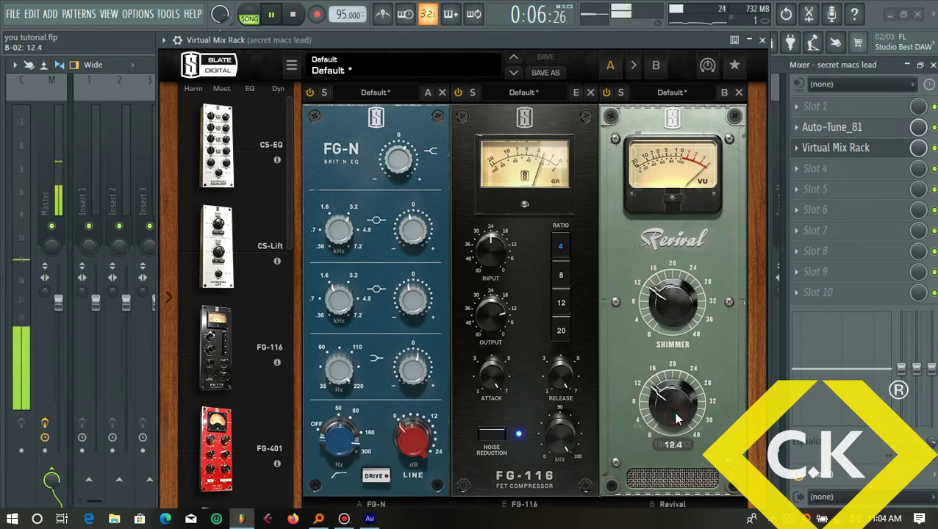
{"action": "scroll", "coordinate": [677, 422], "scroll_direction": "up", "scroll_amount": 5}
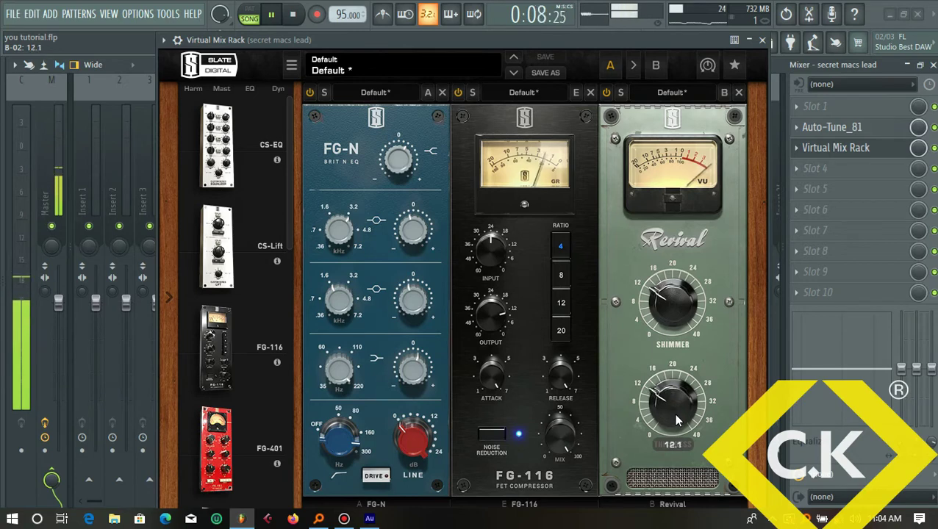
{"action": "scroll", "coordinate": [677, 420], "scroll_direction": "up", "scroll_amount": 3}
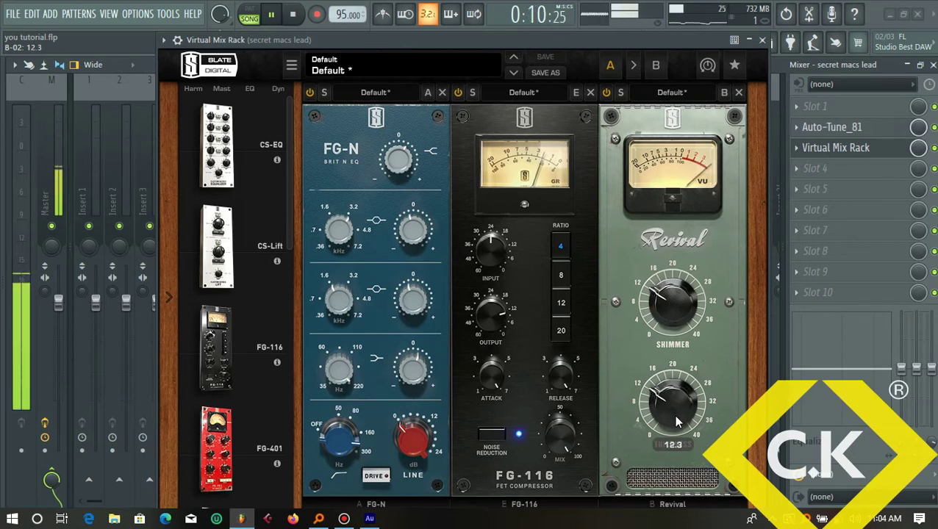
{"action": "scroll", "coordinate": [676, 449], "scroll_direction": "down", "scroll_amount": 3}
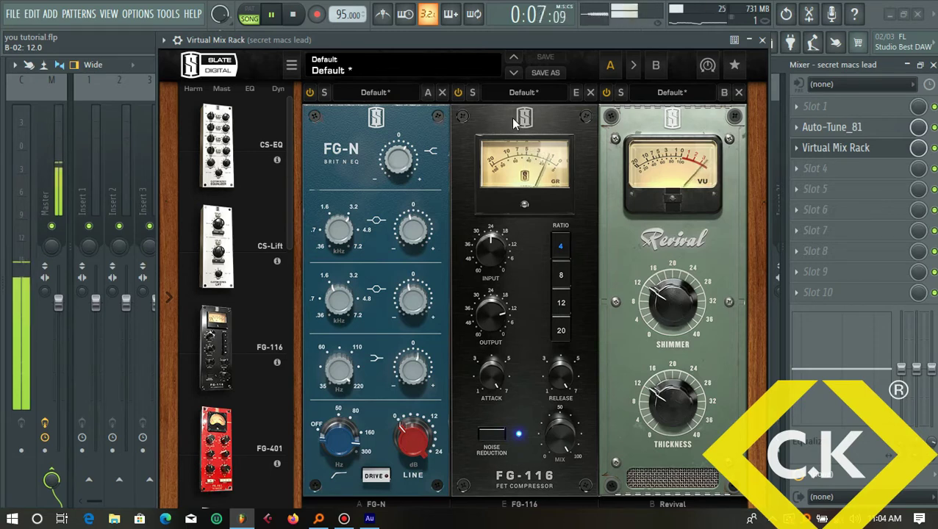
Save the project, stop playback, and close the Virtual Mix Rack window.
{"action": "left_click", "coordinate": [12, 13]}
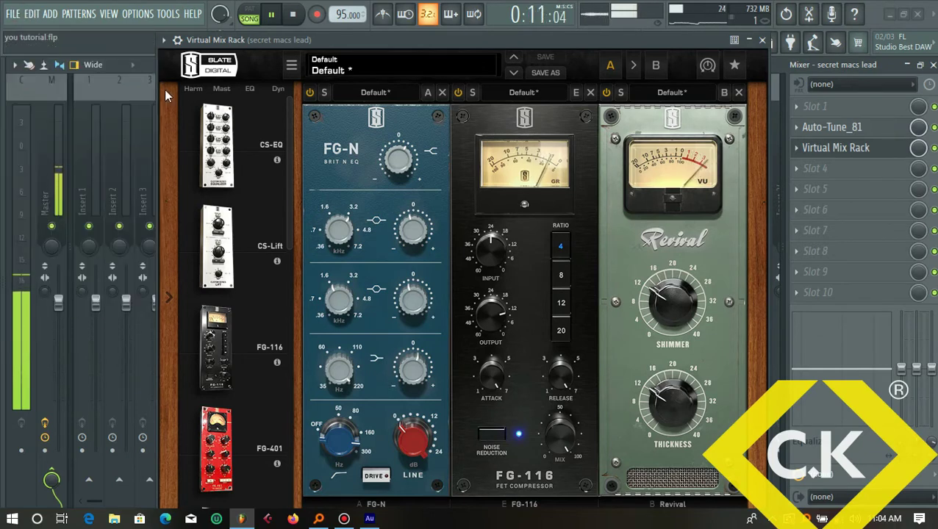
{"action": "left_click", "coordinate": [291, 15]}
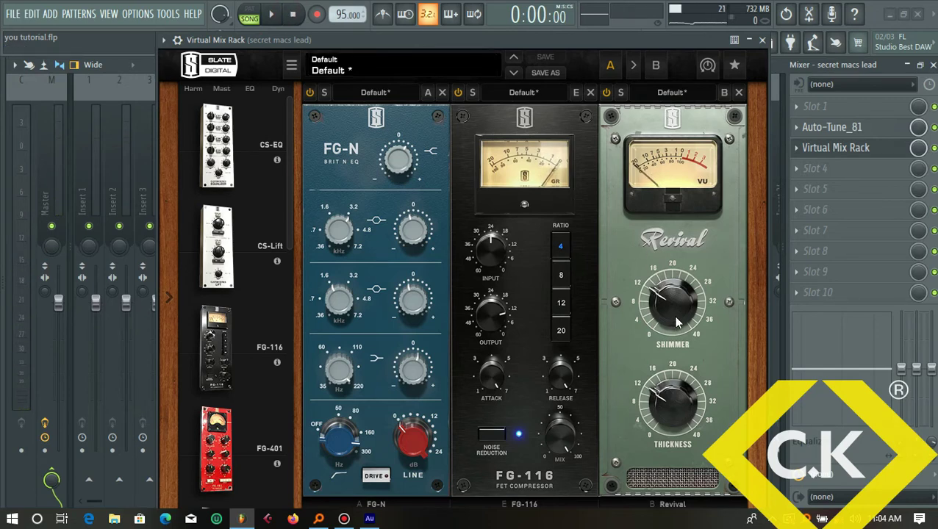
{"action": "mouse_move", "coordinate": [677, 322]}
{"action": "mouse_move", "coordinate": [691, 399]}
{"action": "left_click", "coordinate": [762, 40]}
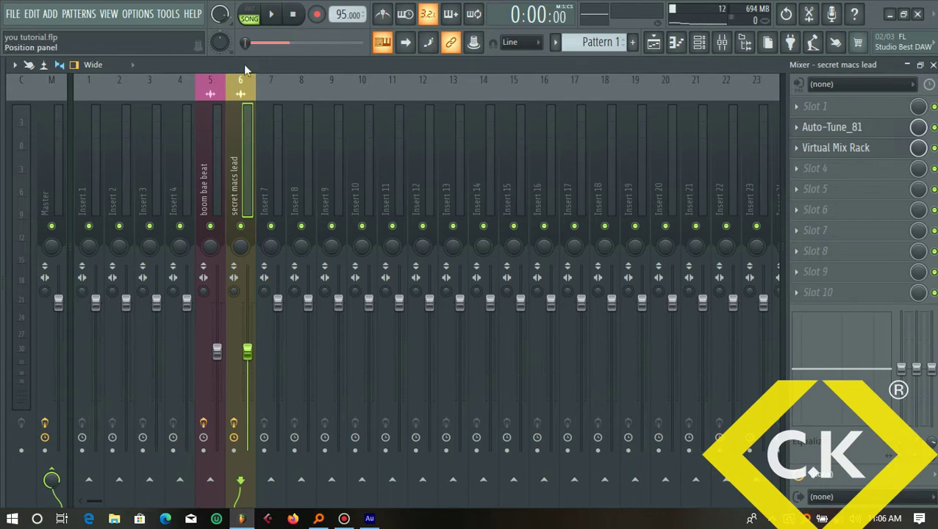
Unmute the boom bae beat track in the playlist and play it together with the vocal.
{"action": "left_click", "coordinate": [652, 45]}
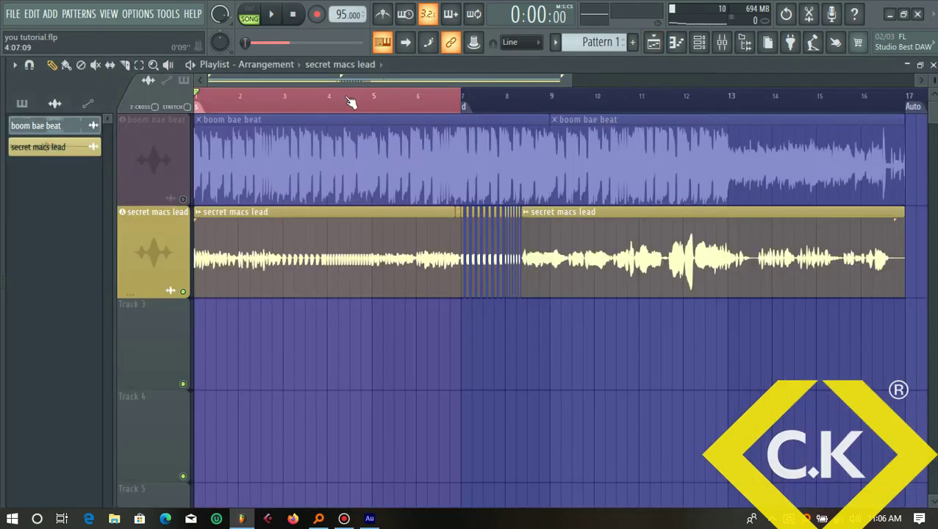
{"action": "left_click", "coordinate": [183, 199]}
{"action": "key", "text": "space"}
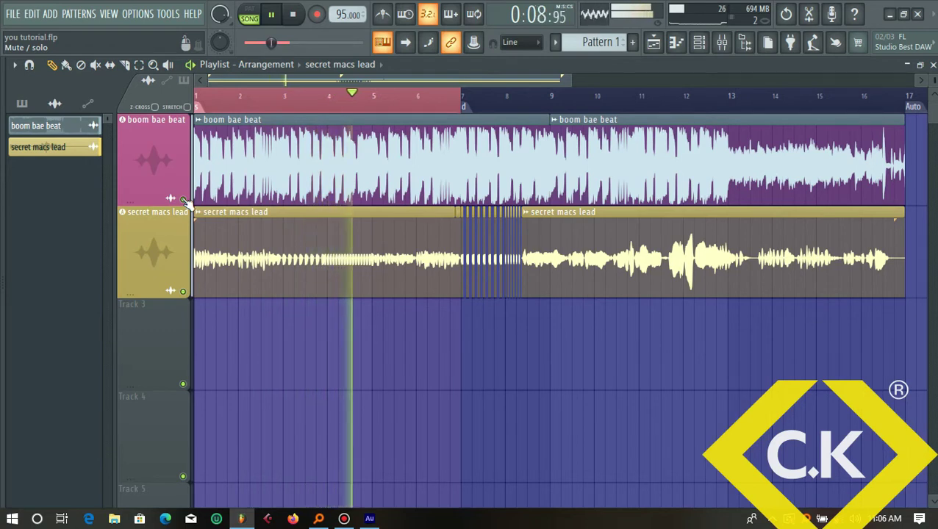
Save the project, watch the beat and vocal levels in the mixer, and stop playback.
{"action": "key", "text": "ctrl+s"}
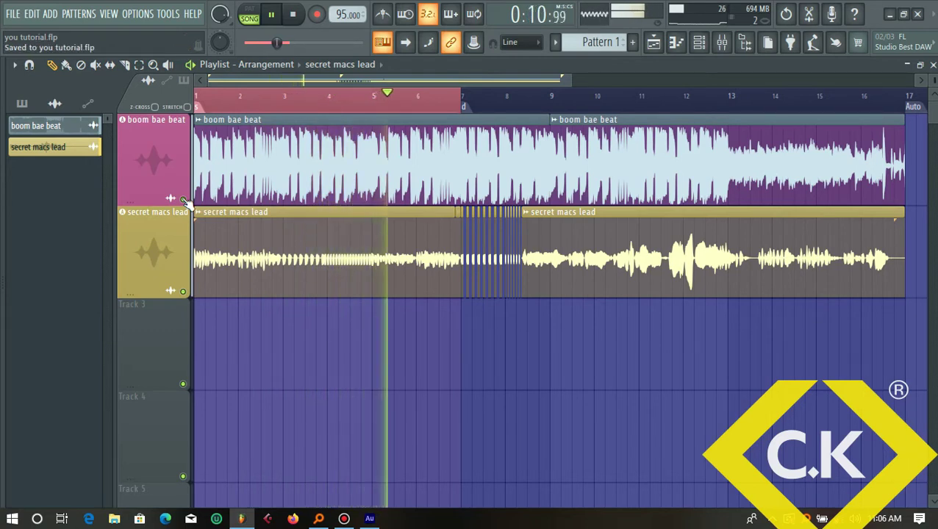
{"action": "left_click", "coordinate": [722, 42]}
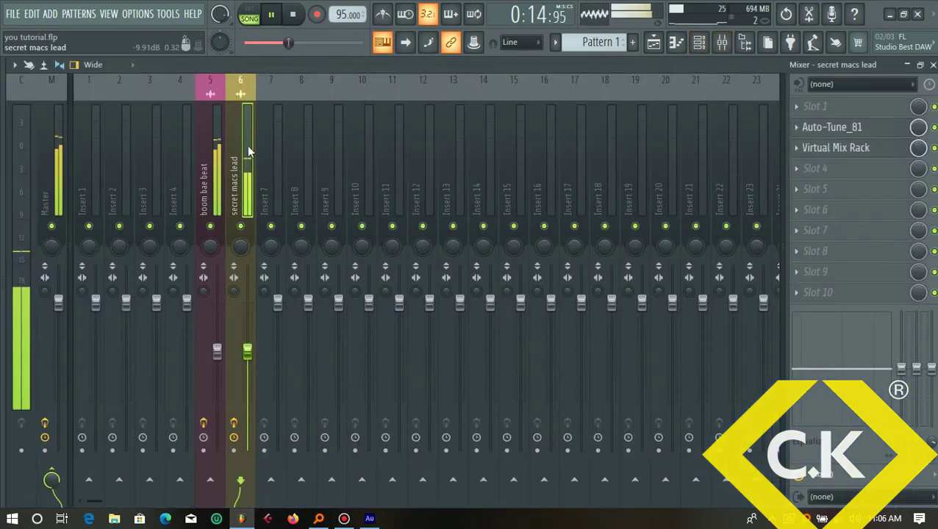
{"action": "left_click", "coordinate": [292, 14]}
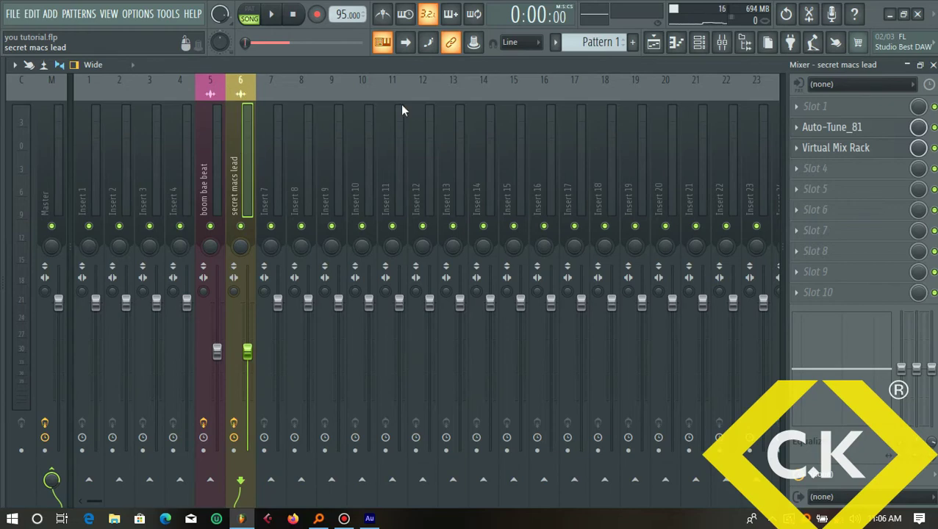
Load CLA-2A Stereo into effect slot 4 of the secret macs lead mixer track and reposition its window.
{"action": "left_click", "coordinate": [797, 171]}
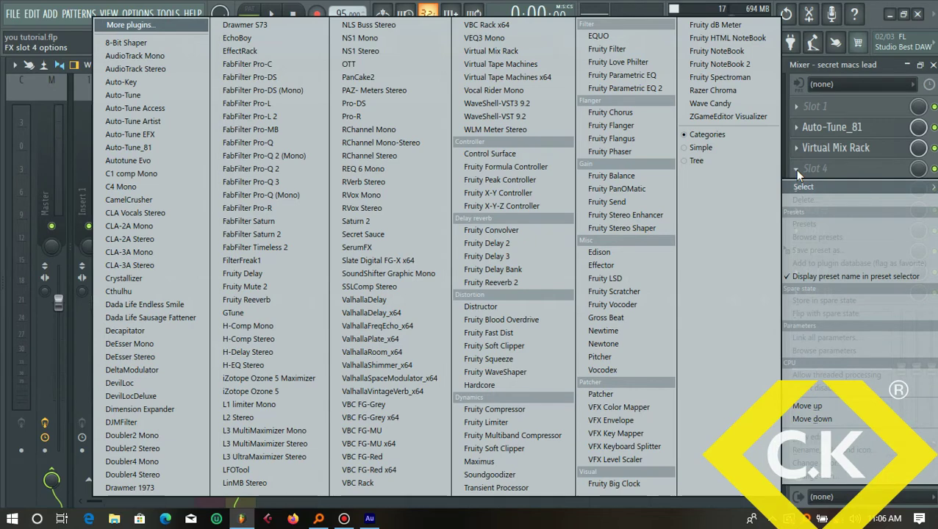
{"action": "left_click", "coordinate": [145, 238]}
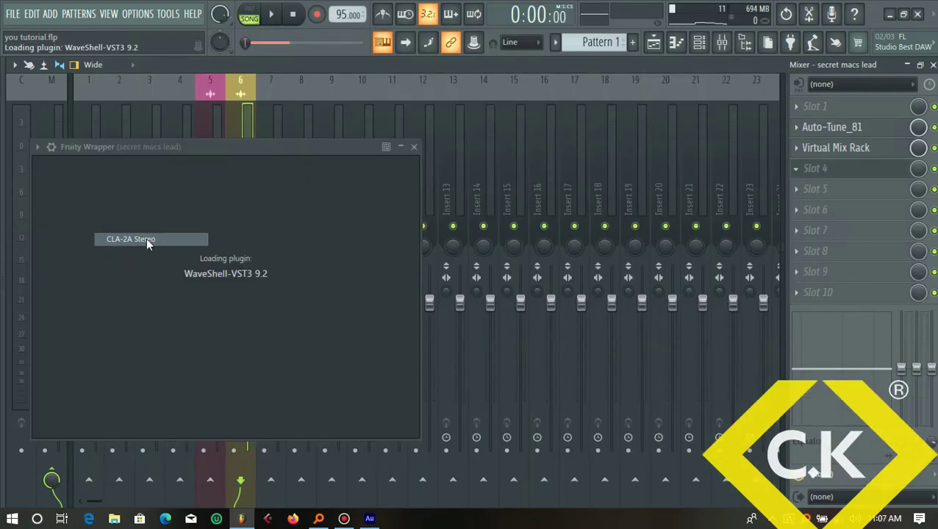
{"action": "left_click_drag", "start_coordinate": [234, 151], "coordinate": [340, 120]}
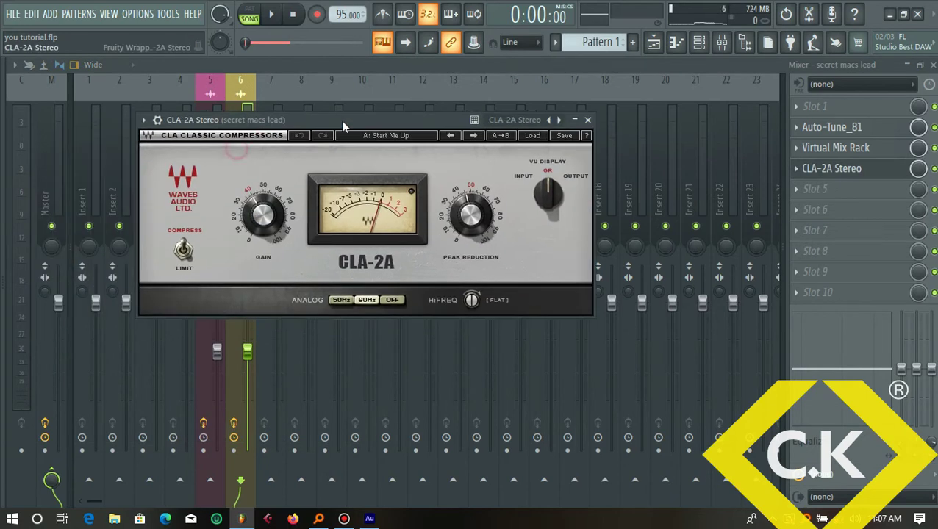
Solo the secret macs lead mixer track and start playback.
{"action": "left_click", "coordinate": [247, 94]}
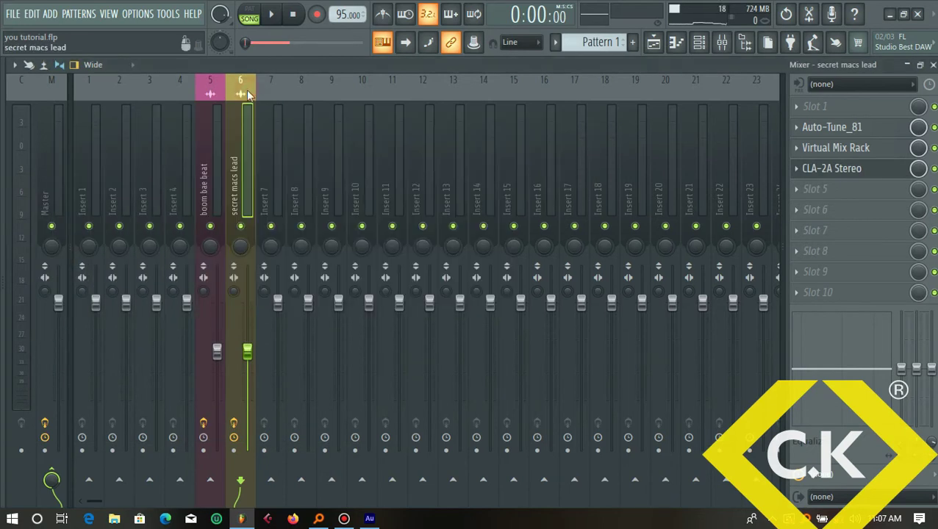
{"action": "right_click", "coordinate": [247, 228]}
{"action": "key", "text": "space"}
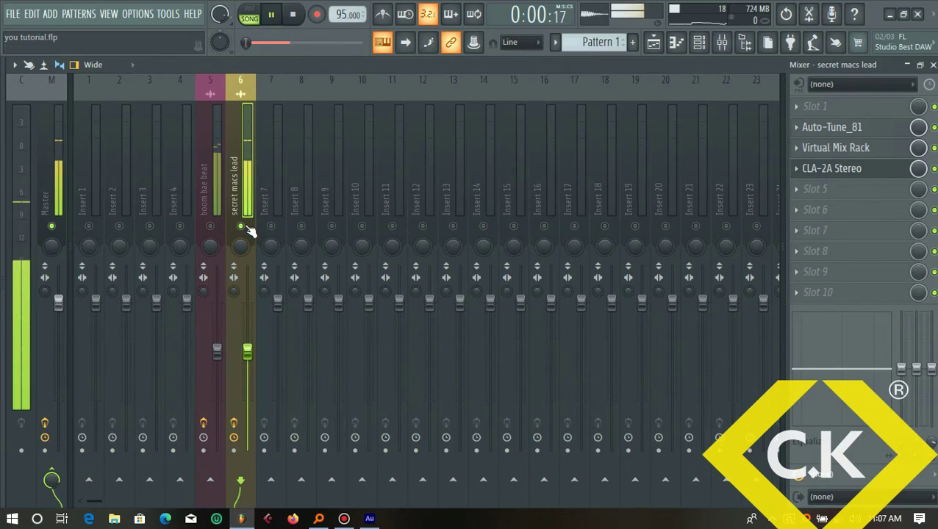
Reopen the CLA-2A, stop playback, and set its analog option to Off after trying 60Hz.
{"action": "left_click", "coordinate": [857, 180]}
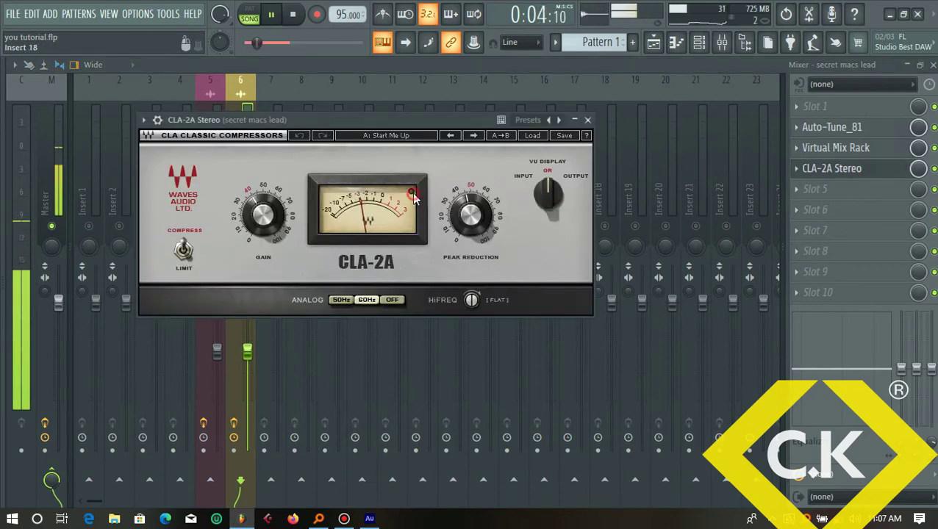
{"action": "left_click", "coordinate": [392, 300]}
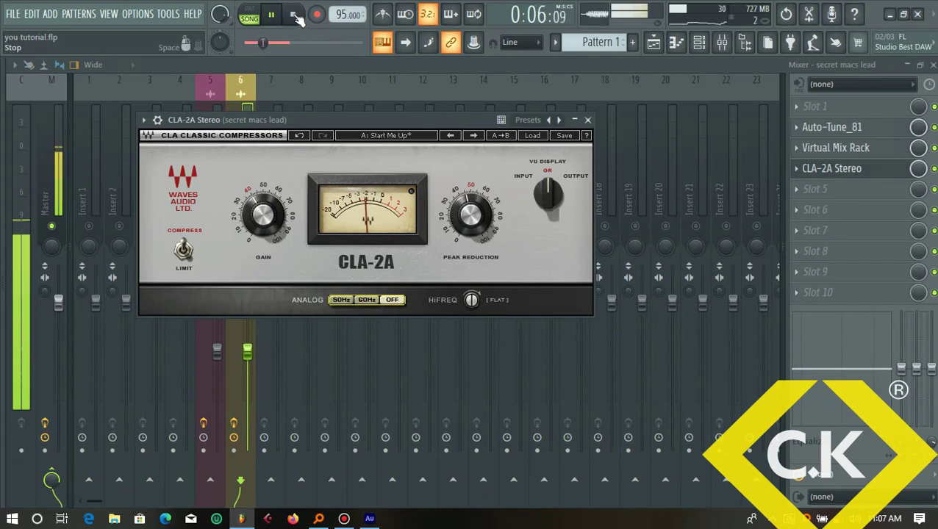
{"action": "left_click", "coordinate": [293, 14]}
{"action": "left_click", "coordinate": [375, 302]}
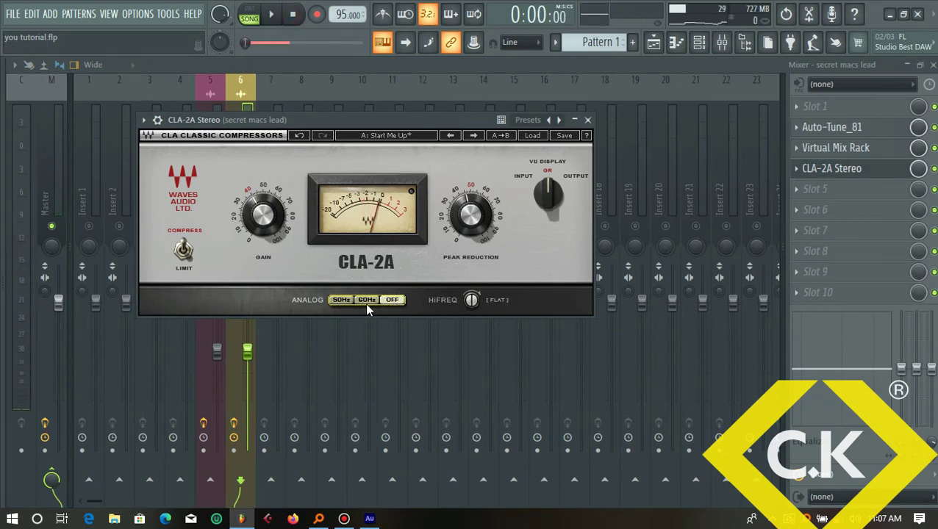
{"action": "left_click", "coordinate": [367, 303]}
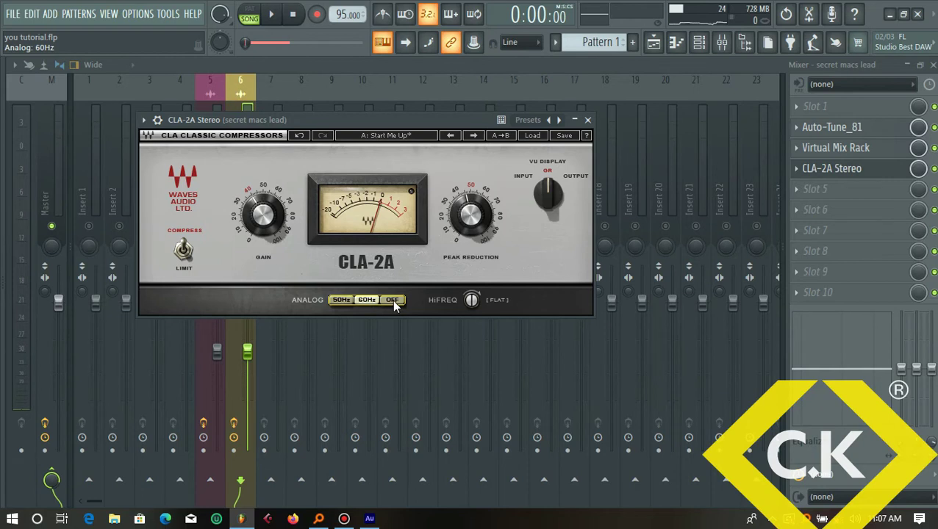
{"action": "left_click", "coordinate": [391, 299]}
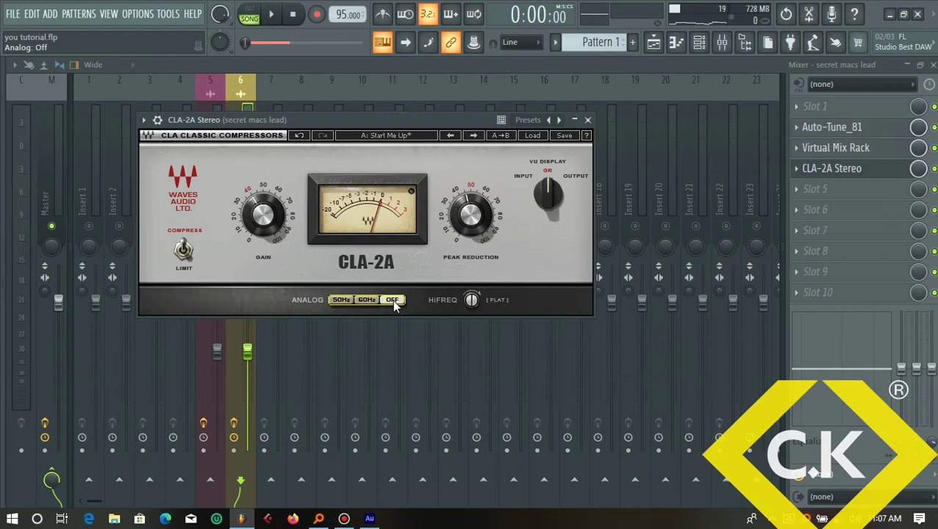
Set the CLA-2A's HiFreq to 81.
{"action": "mouse_move", "coordinate": [471, 304]}
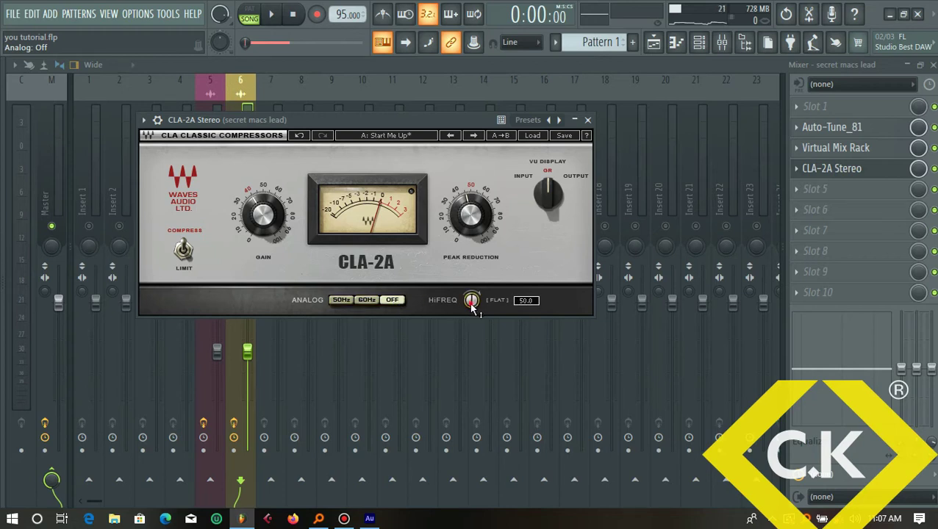
{"action": "type", "text": "81"}
{"action": "key", "text": "Return"}
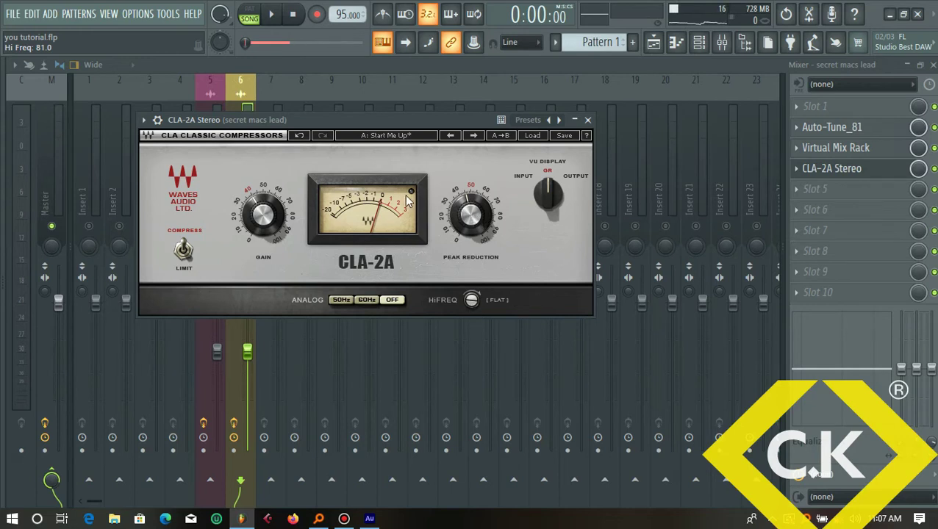
Set the CLA-2A's peak reduction to 60 and play the vocal to hear it.
{"action": "mouse_move", "coordinate": [476, 227]}
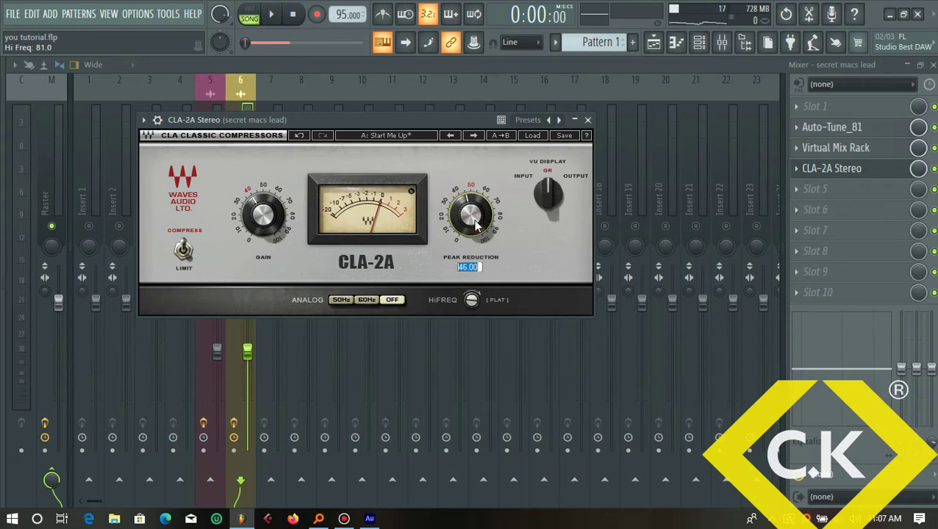
{"action": "key", "text": "Return"}
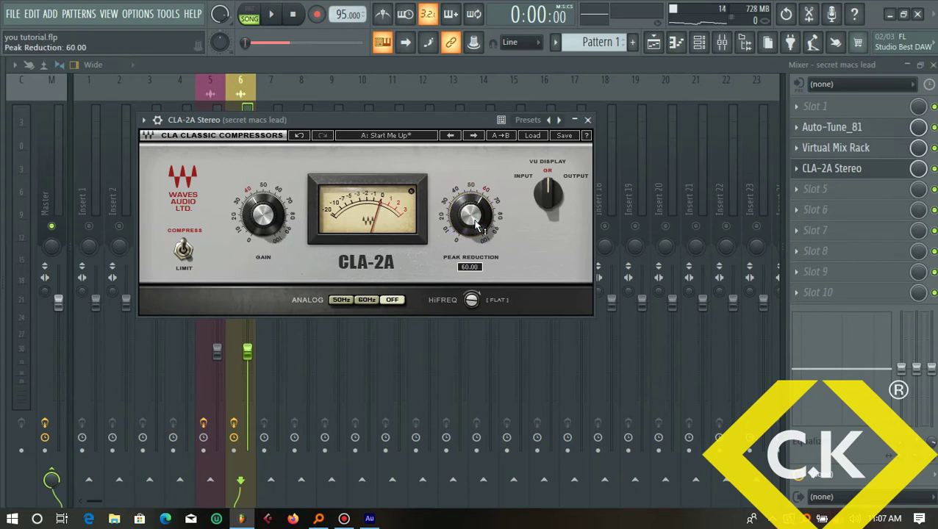
{"action": "left_click", "coordinate": [271, 16]}
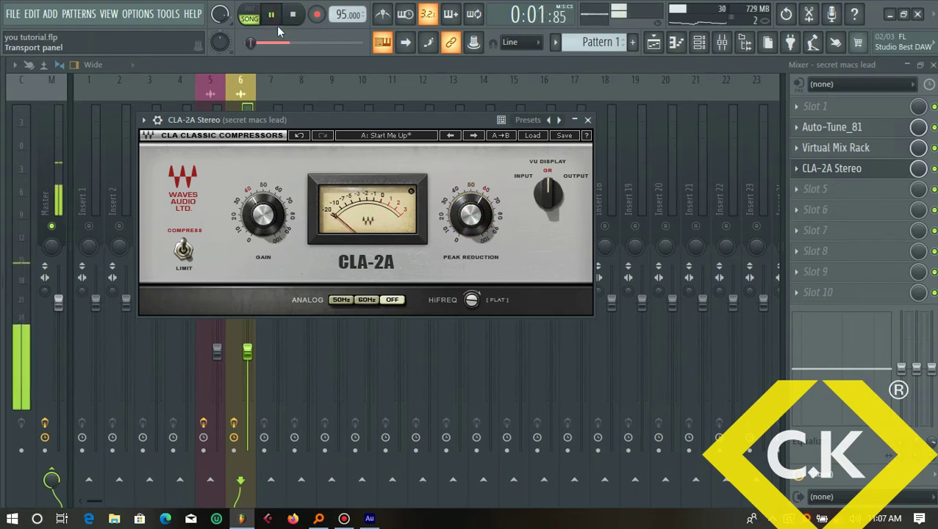
{"action": "mouse_move", "coordinate": [461, 219]}
{"action": "left_mouse_down"}
{"action": "mouse_move", "coordinate": [461, 234]}
{"action": "mouse_move", "coordinate": [459, 217]}
{"action": "left_mouse_up"}
{"action": "type", "text": "60"}
{"action": "key", "text": "Return"}
Set the CLA-2A's gain to 50 while the vocal plays.
{"action": "left_click_drag", "start_coordinate": [274, 214], "coordinate": [271, 213]}
{"action": "type", "text": "5"}
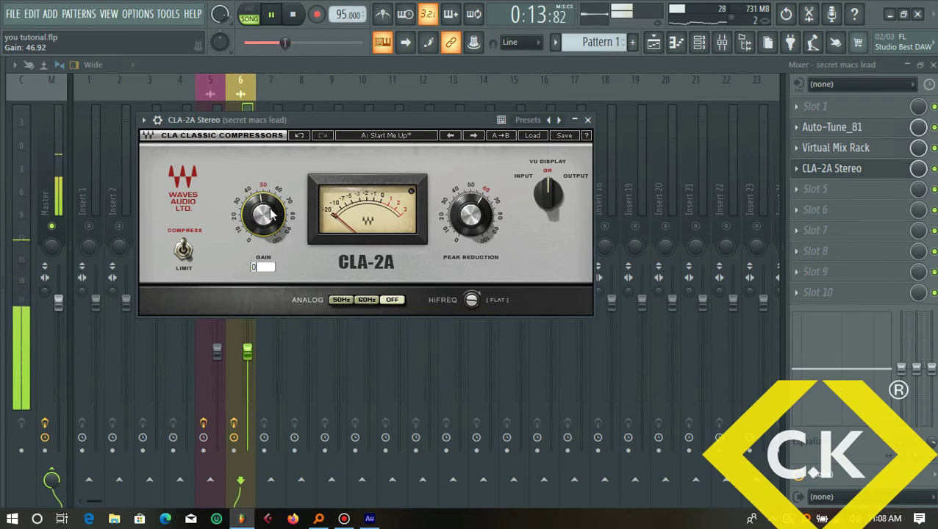
{"action": "type", "text": "0"}
{"action": "key", "text": "Return"}
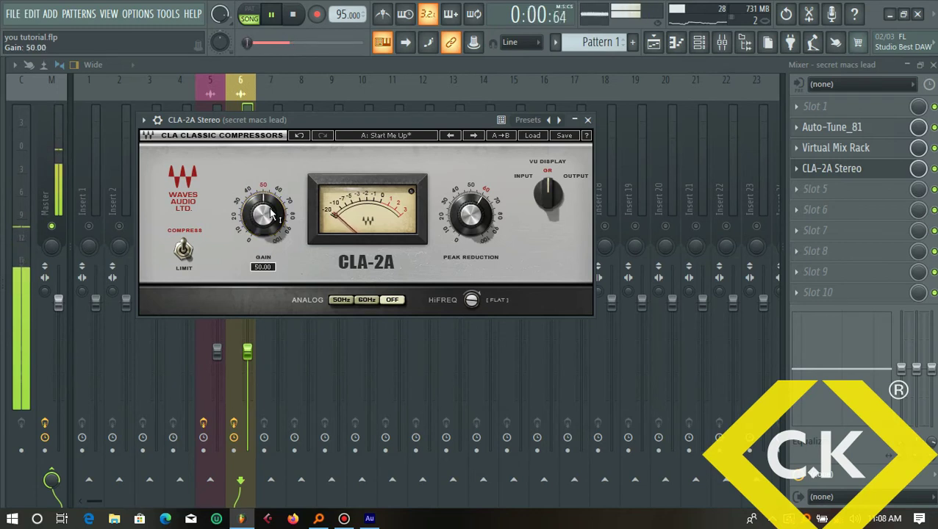
Save the project, and close the CLA-2A after hearing the vocal.
{"action": "left_click", "coordinate": [12, 13]}
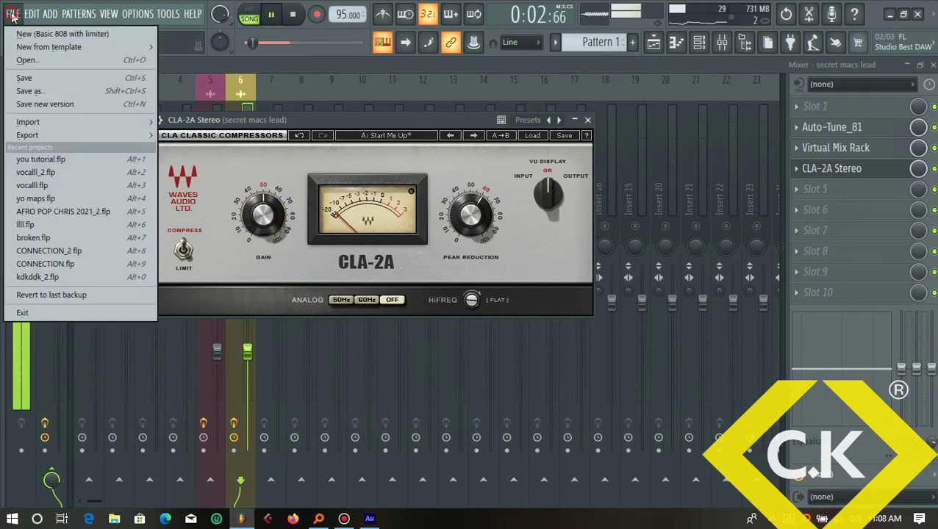
{"action": "left_click", "coordinate": [38, 86]}
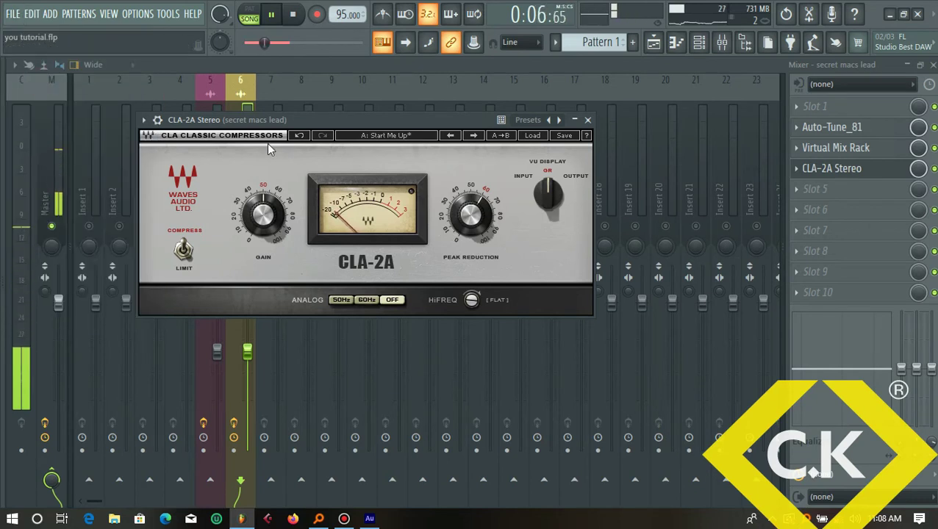
{"action": "left_click", "coordinate": [587, 120]}
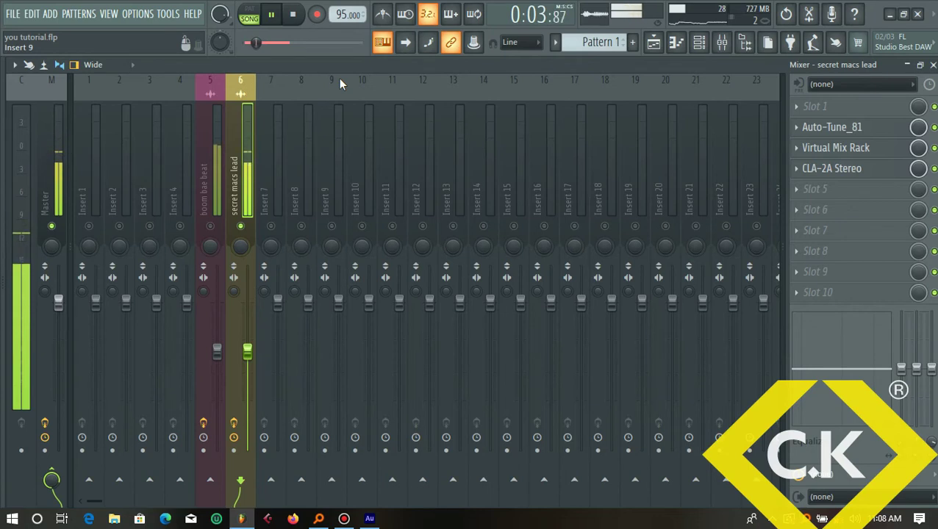
{"action": "key", "text": "space"}
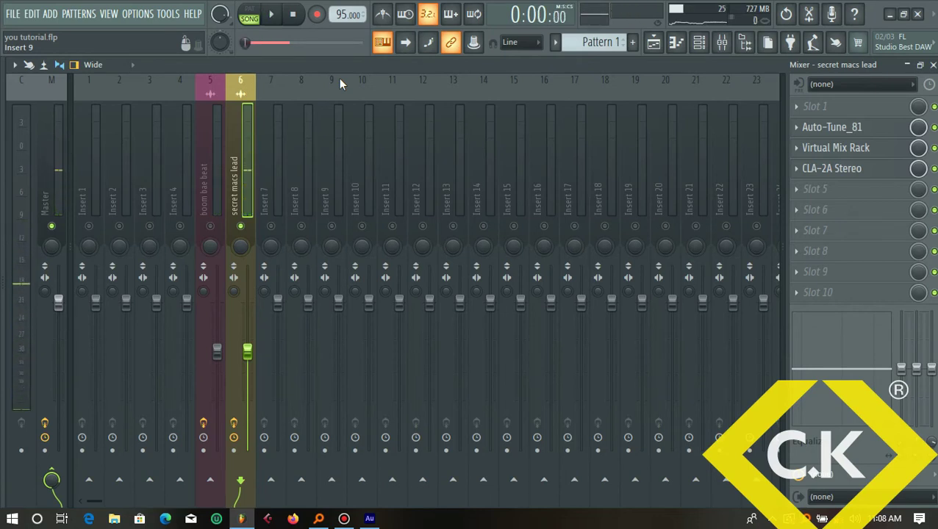
Unmute the boom bae beat track to hear the vocal against it, and mute it again after stopping playback.
{"action": "left_click", "coordinate": [209, 229]}
{"action": "key", "text": "space"}
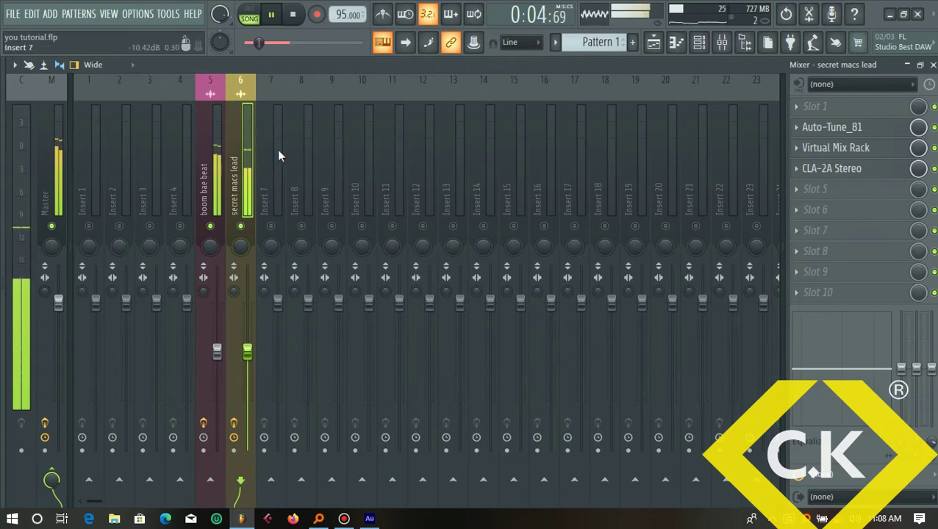
{"action": "left_click", "coordinate": [12, 13]}
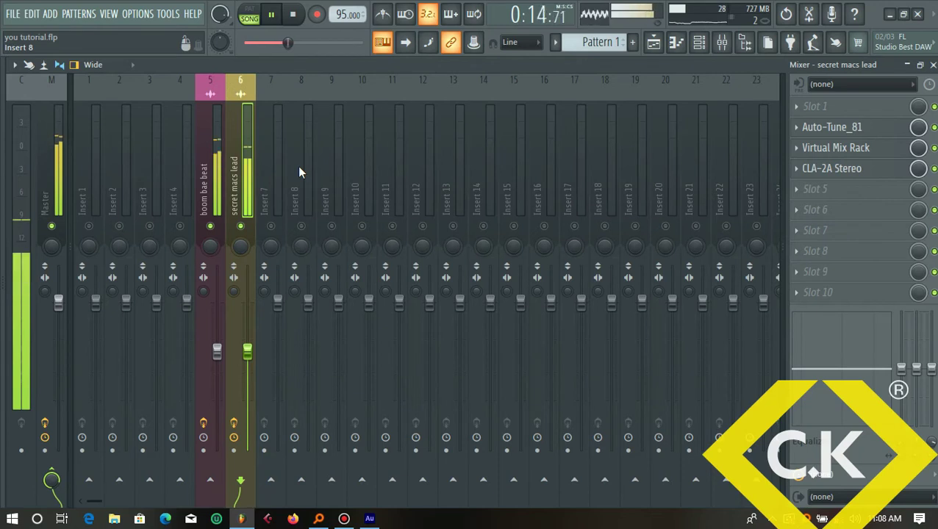
{"action": "key", "text": "space"}
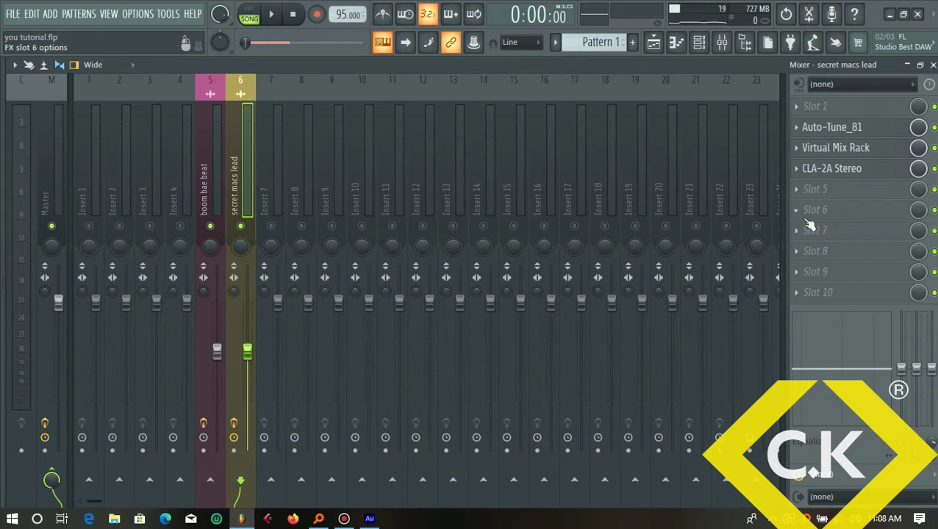
{"action": "left_click", "coordinate": [210, 226]}
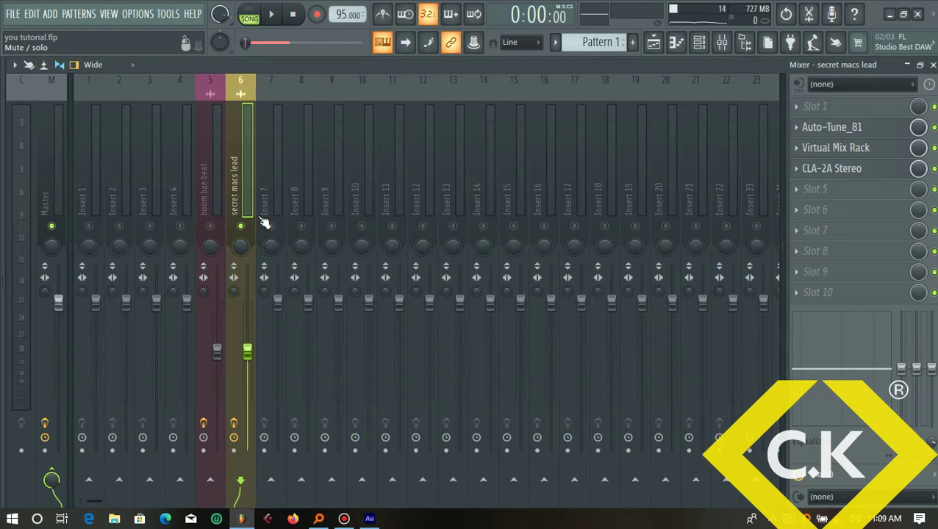
Load Fruity Parametric EQ 2 into slot 5 of the secret macs lead track and reposition its window.
{"action": "left_click", "coordinate": [805, 197]}
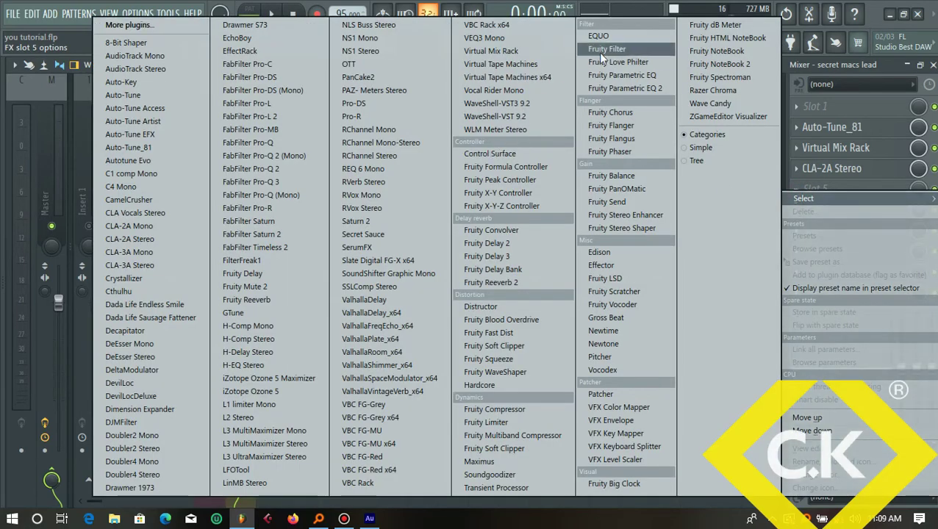
{"action": "left_click", "coordinate": [607, 88]}
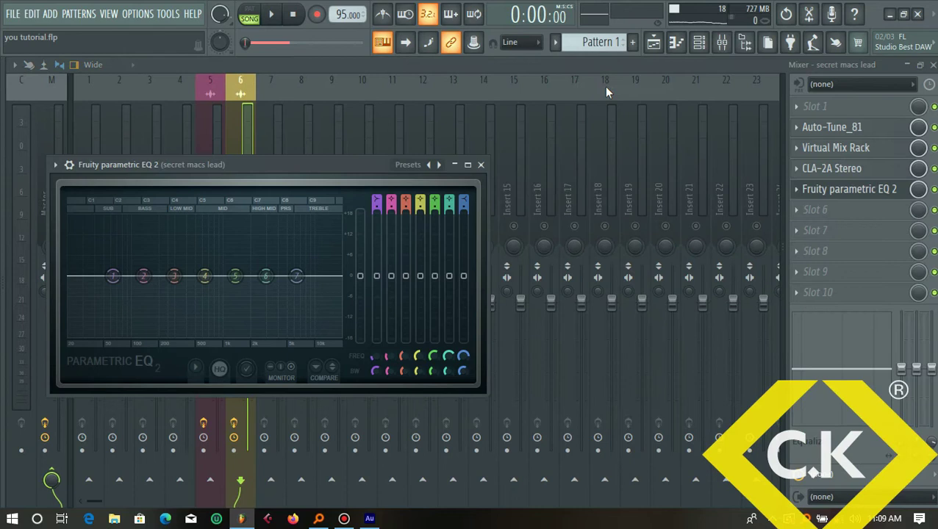
{"action": "left_click_drag", "start_coordinate": [318, 175], "coordinate": [505, 134]}
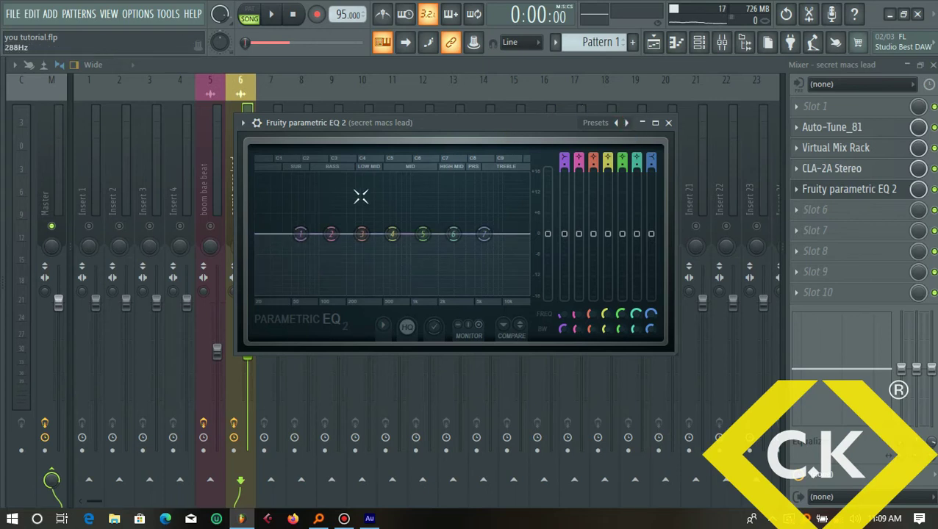
Change EQ band 1's type to High pass and play the vocal.
{"action": "right_click", "coordinate": [302, 235]}
{"action": "mouse_move", "coordinate": [340, 272]}
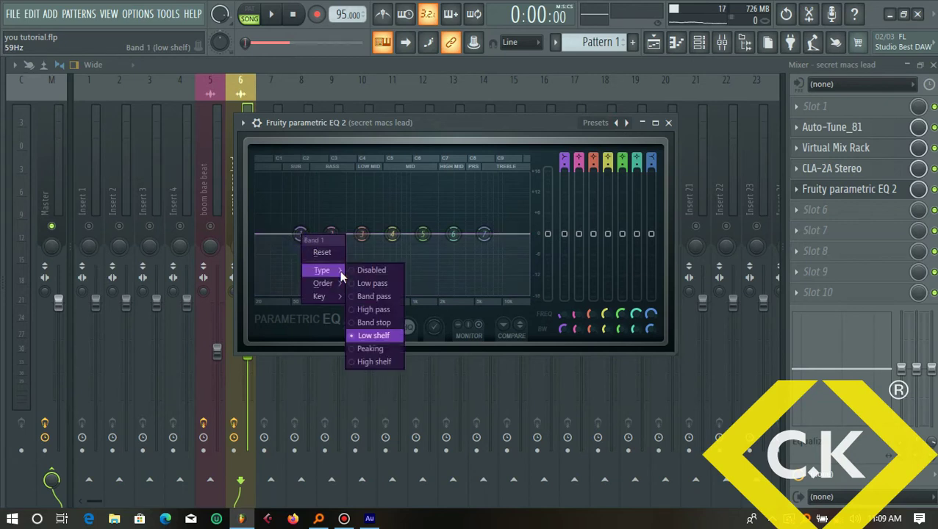
{"action": "left_click", "coordinate": [365, 311]}
{"action": "key", "text": "space"}
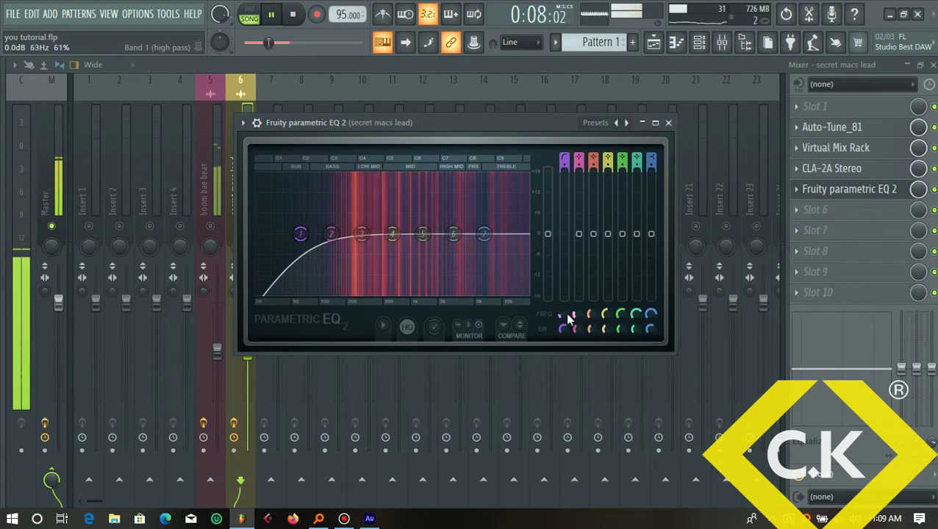
Give EQ band 1's high-pass filter a steeper order and set its frequency to 110 Hz.
{"action": "left_click_drag", "start_coordinate": [560, 315], "coordinate": [561, 314]}
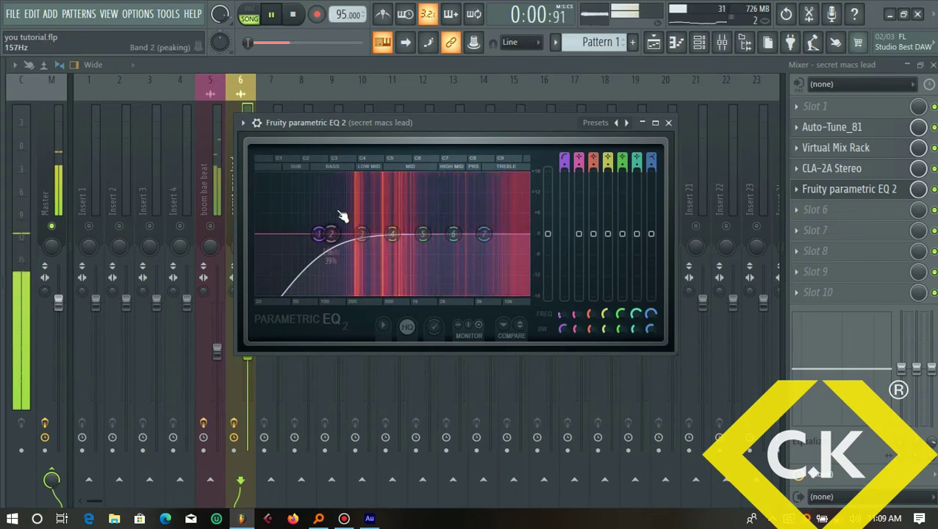
{"action": "right_click", "coordinate": [326, 236]}
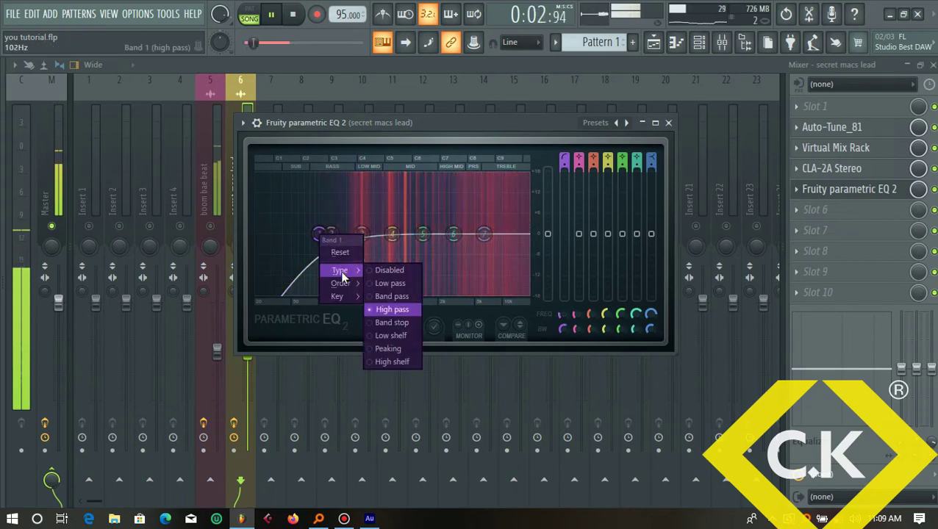
{"action": "left_click", "coordinate": [390, 338]}
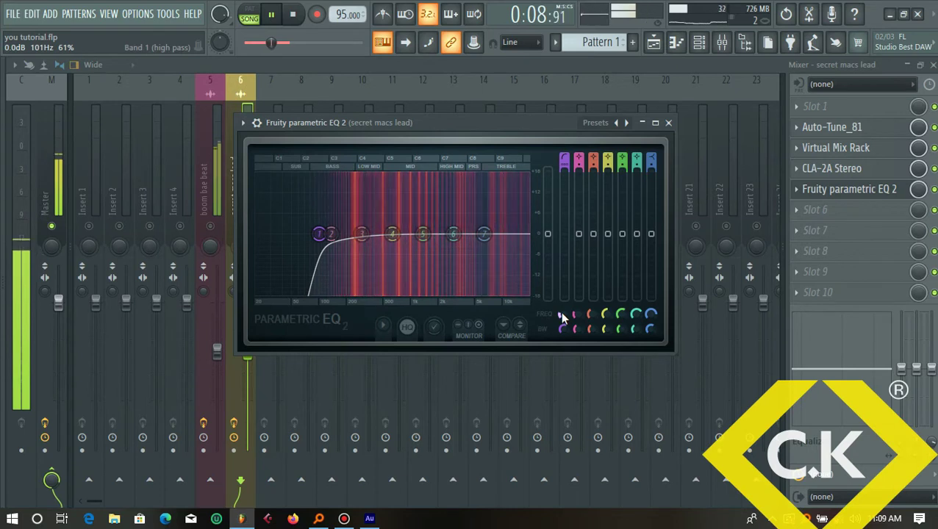
{"action": "left_click_drag", "start_coordinate": [560, 317], "coordinate": [560, 312]}
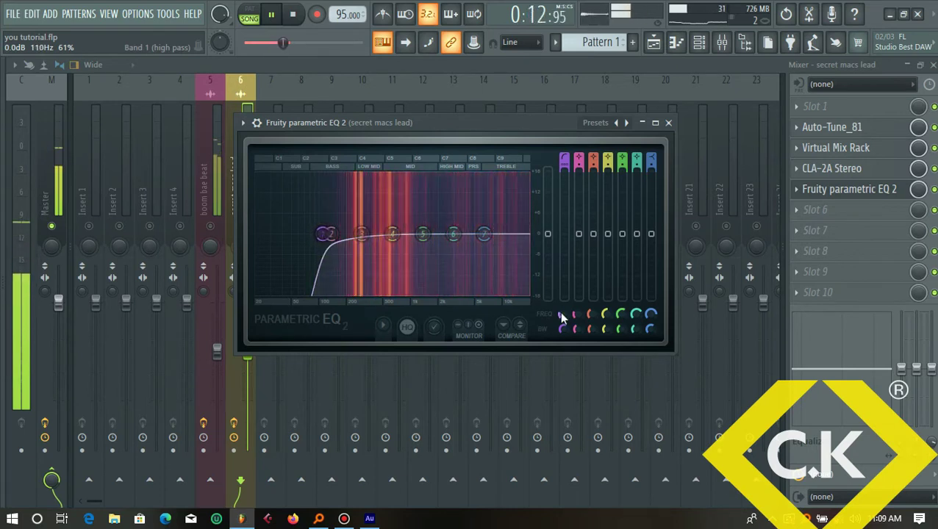
Close the EQ and play the vocal alone to judge the low cut, stopping playback after listening.
{"action": "left_click", "coordinate": [668, 123]}
{"action": "key", "text": "space"}
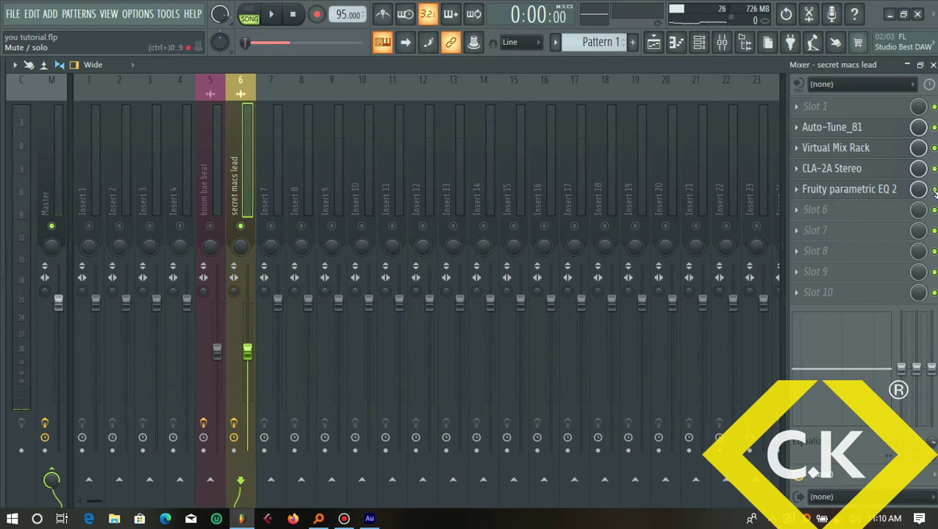
{"action": "key", "text": "space"}
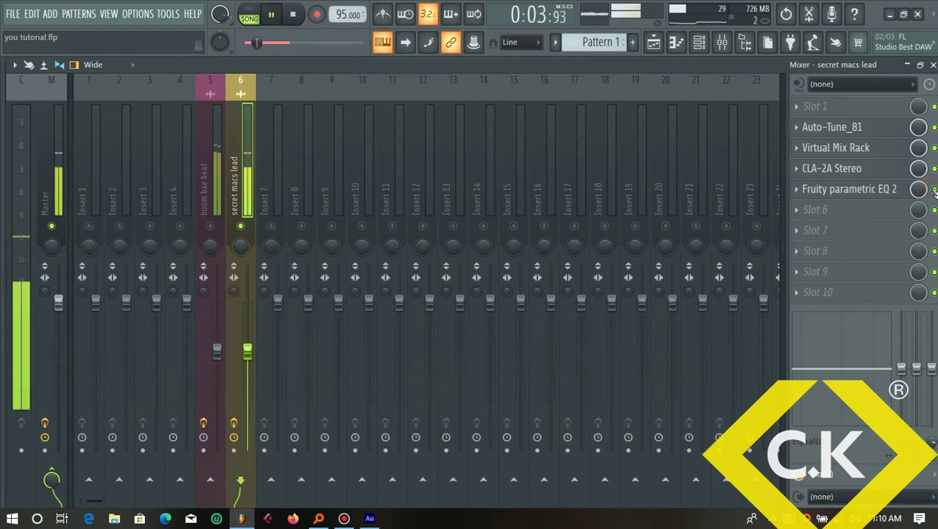
{"action": "key", "text": "space"}
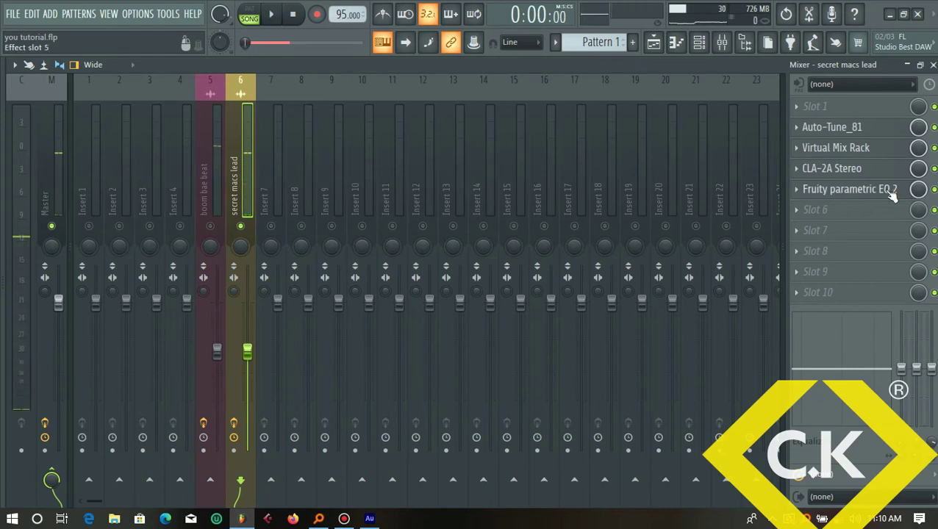
Reopen the EQ, sweep band 4 during playback with a 12% bandwidth, and cut it to -2.0 dB at 491 Hz.
{"action": "left_click", "coordinate": [891, 191]}
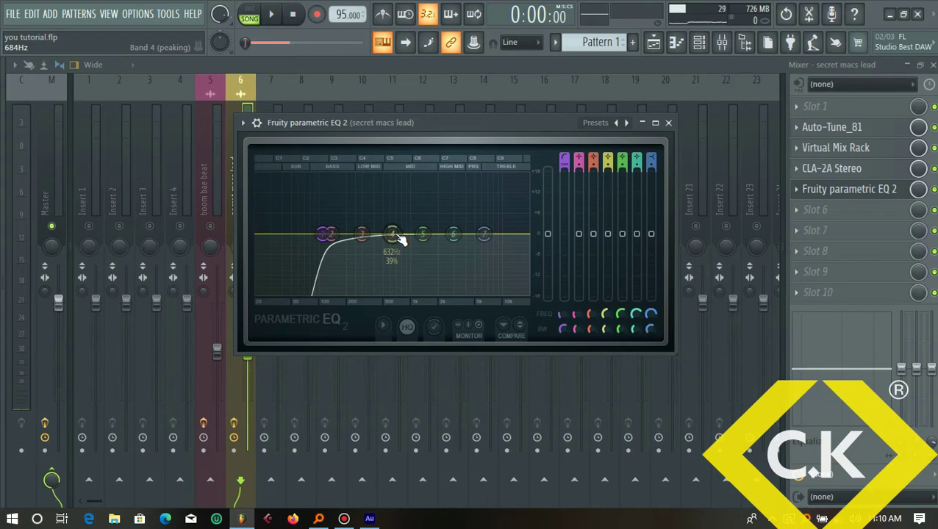
{"action": "left_click_drag", "start_coordinate": [399, 239], "coordinate": [391, 214]}
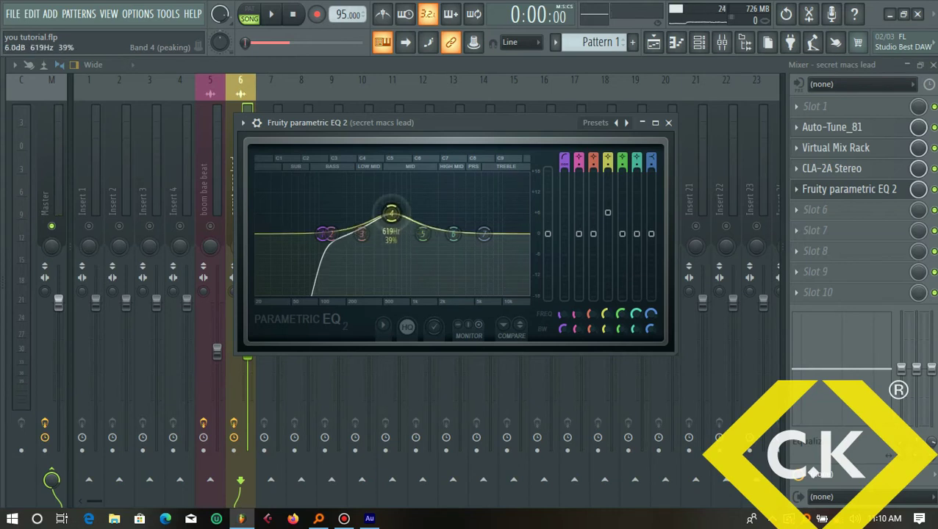
{"action": "key", "text": "space"}
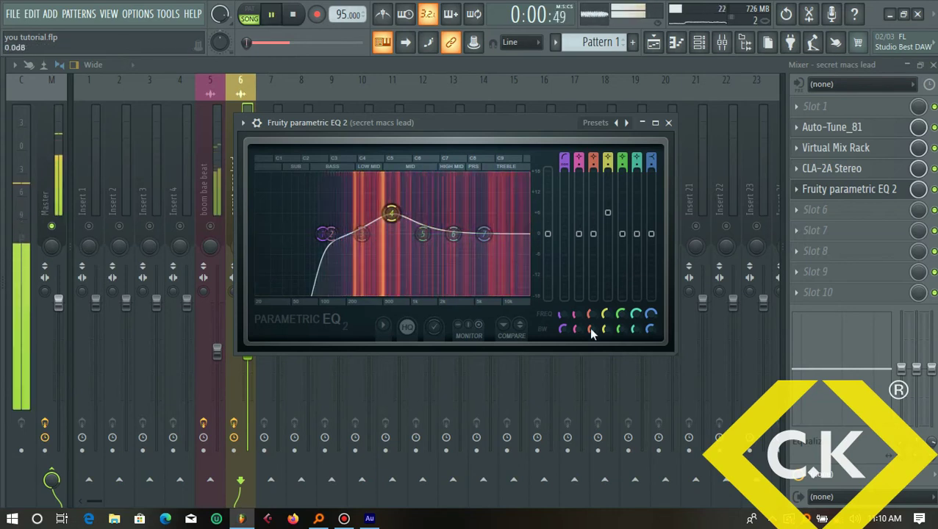
{"action": "scroll", "coordinate": [604, 328], "scroll_direction": "down", "scroll_amount": 3}
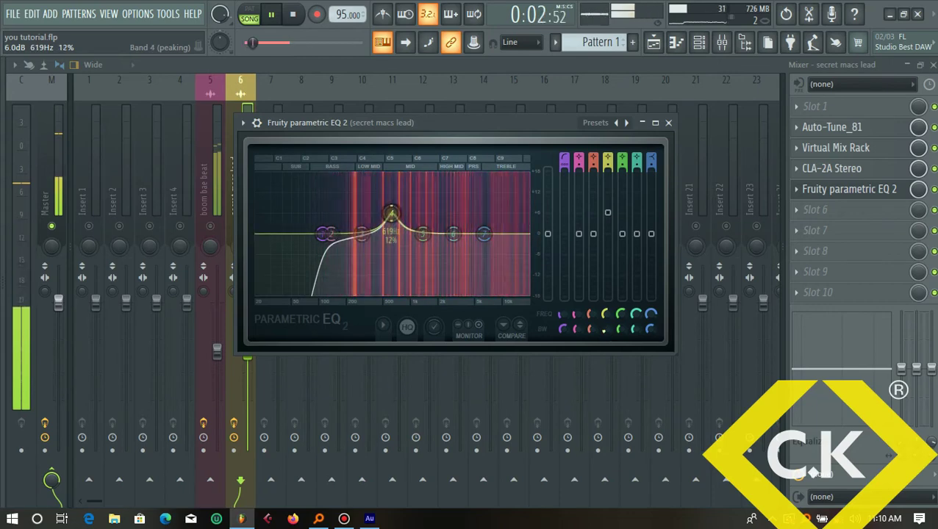
{"action": "left_click_drag", "start_coordinate": [390, 214], "coordinate": [381, 176]}
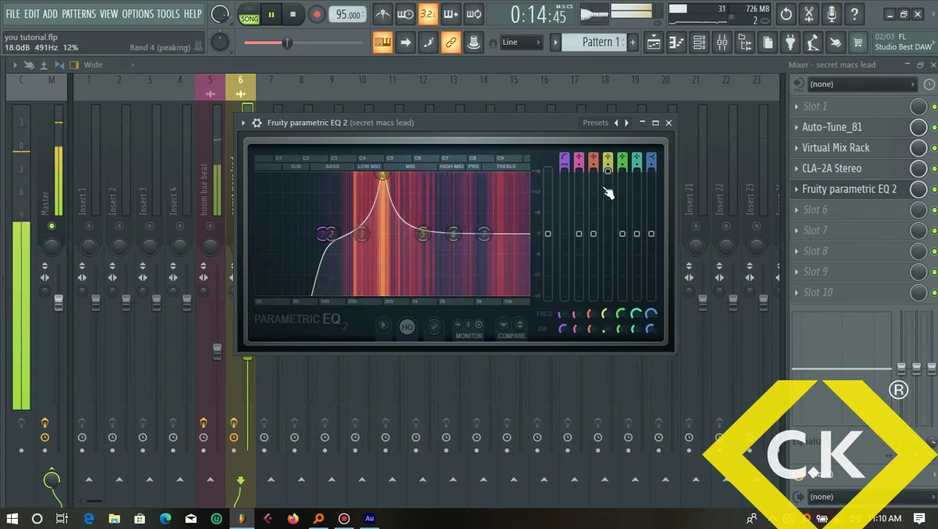
{"action": "left_click_drag", "start_coordinate": [607, 171], "coordinate": [606, 238]}
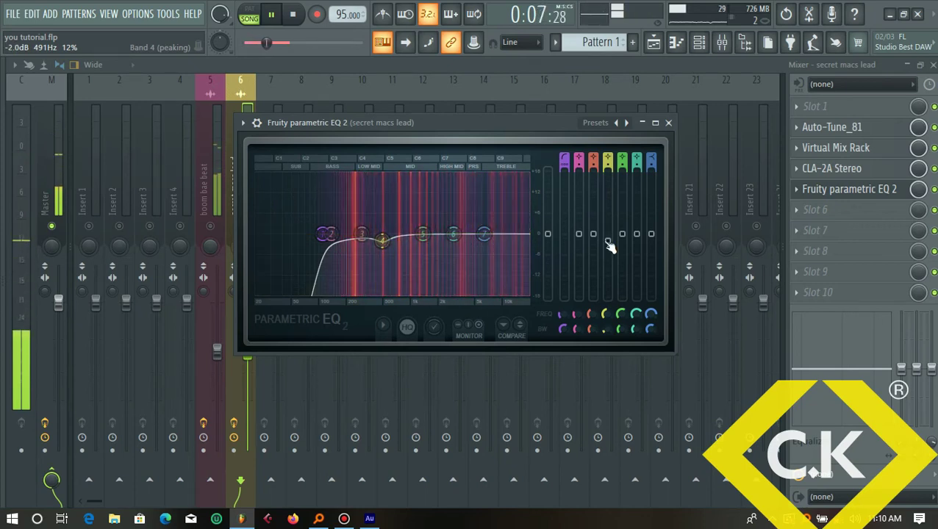
Sweep EQ band 3 with a 5% bandwidth, cut it about 2 dB near 292 Hz, and save the project.
{"action": "left_click_drag", "start_coordinate": [361, 234], "coordinate": [357, 200]}
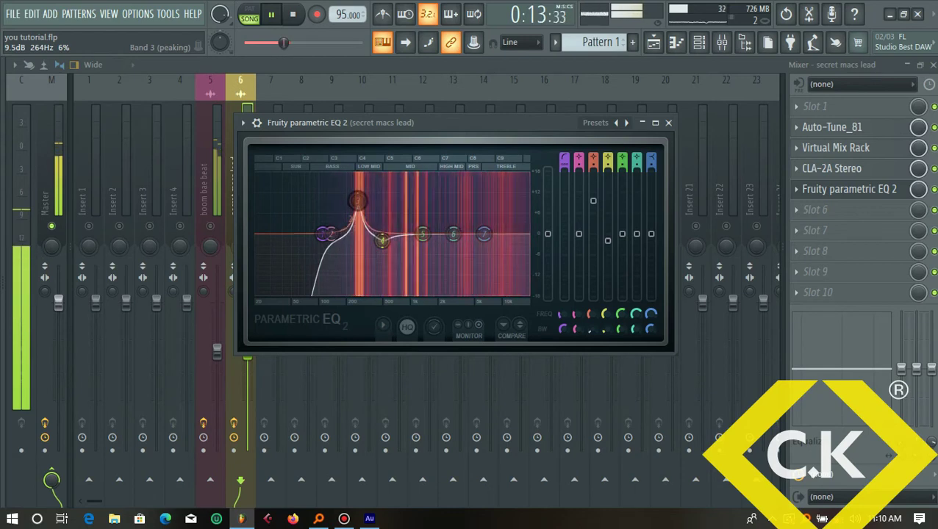
{"action": "left_click_drag", "start_coordinate": [357, 200], "coordinate": [361, 234]}
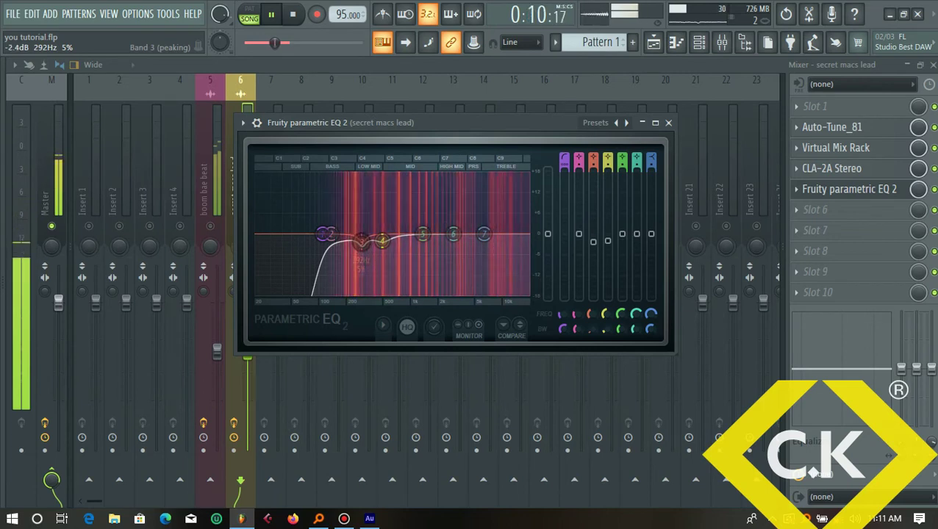
{"action": "left_click_drag", "start_coordinate": [361, 241], "coordinate": [360, 241]}
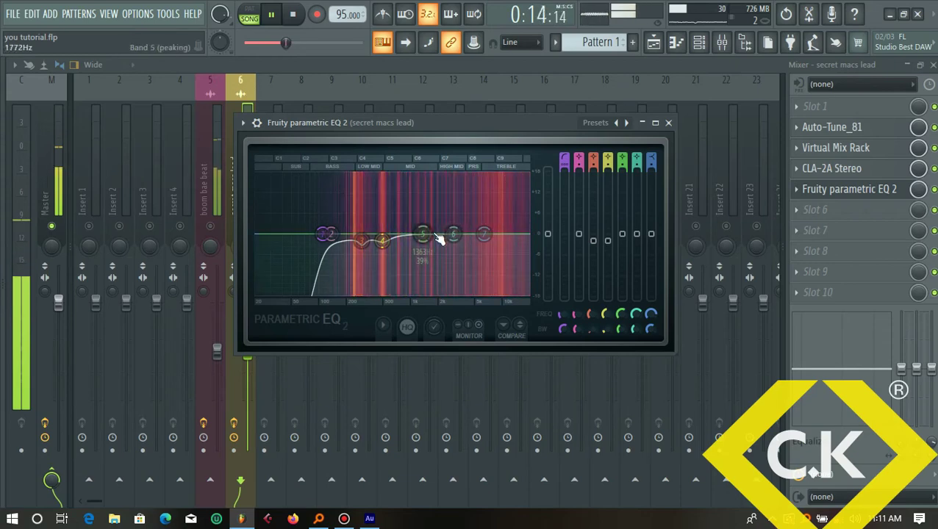
{"action": "left_click", "coordinate": [12, 13]}
{"action": "left_click", "coordinate": [25, 79]}
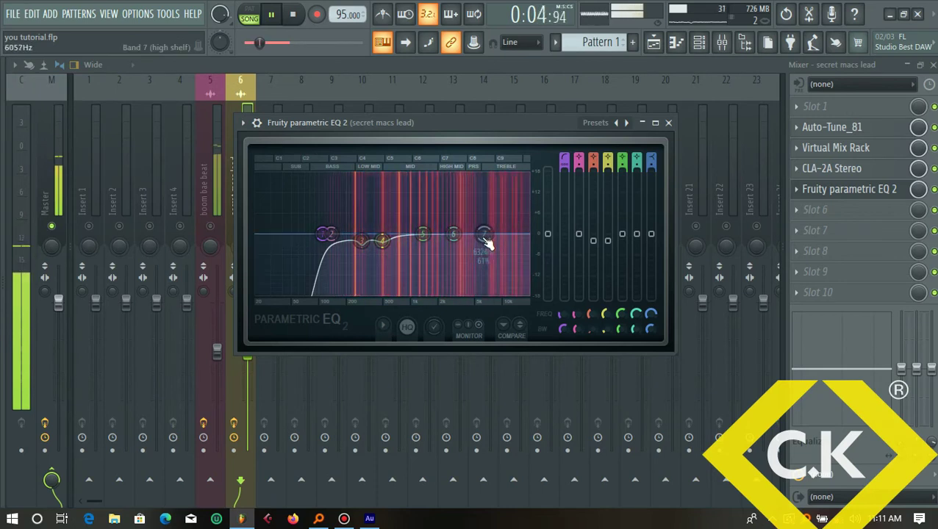
Cut EQ band 6 to -2.0 dB at 3223 Hz with a 3% bandwidth, and raise band 7's high shelf about 3 dB.
{"action": "mouse_move", "coordinate": [453, 236]}
{"action": "left_click_drag", "start_coordinate": [453, 235], "coordinate": [452, 206]}
{"action": "scroll", "coordinate": [452, 205], "scroll_direction": "down", "scroll_amount": 3}
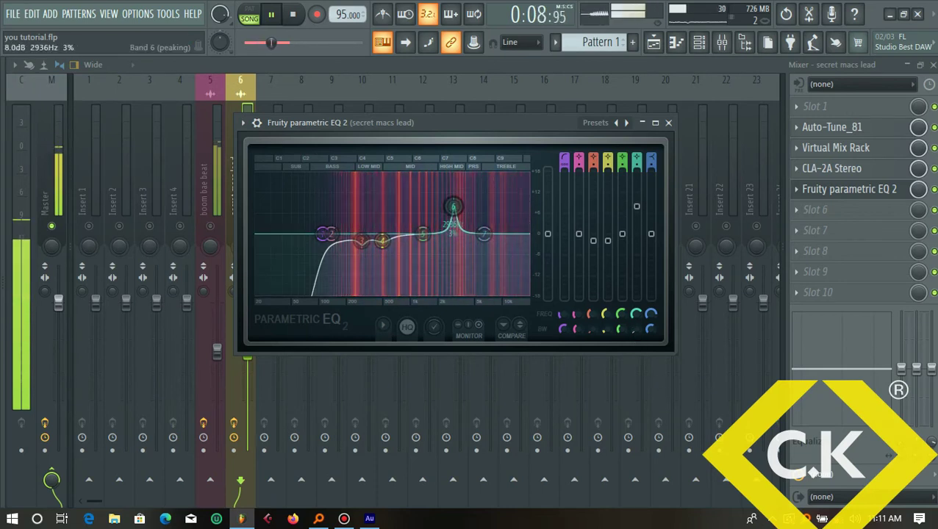
{"action": "left_click_drag", "start_coordinate": [453, 206], "coordinate": [456, 174]}
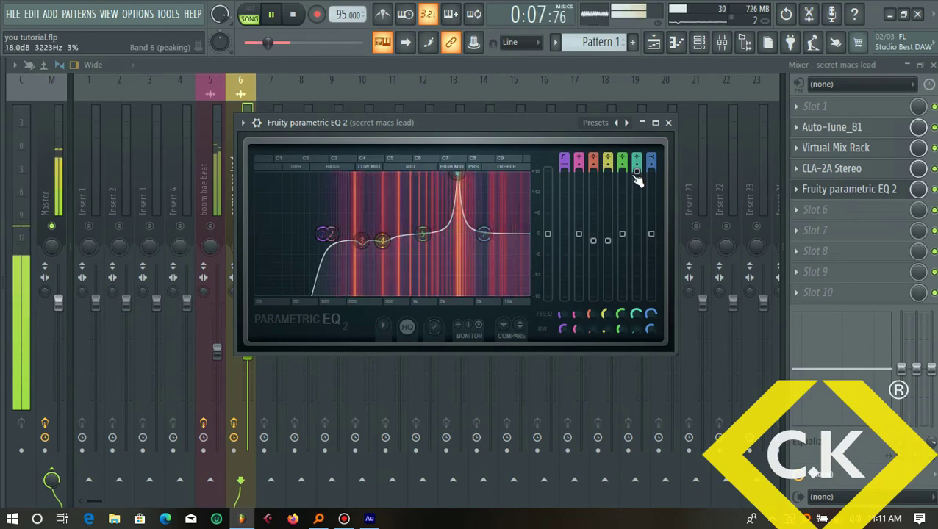
{"action": "left_click_drag", "start_coordinate": [637, 178], "coordinate": [636, 204]}
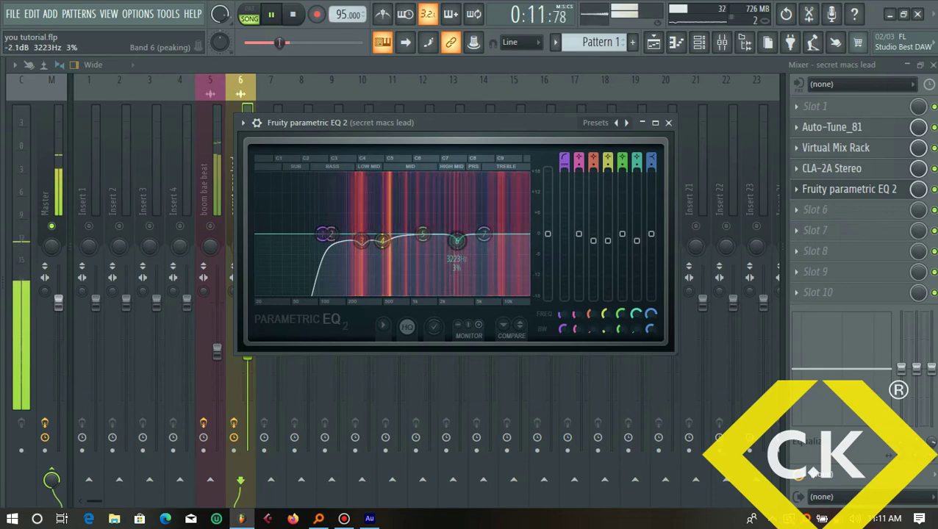
{"action": "left_click_drag", "start_coordinate": [636, 240], "coordinate": [638, 247]}
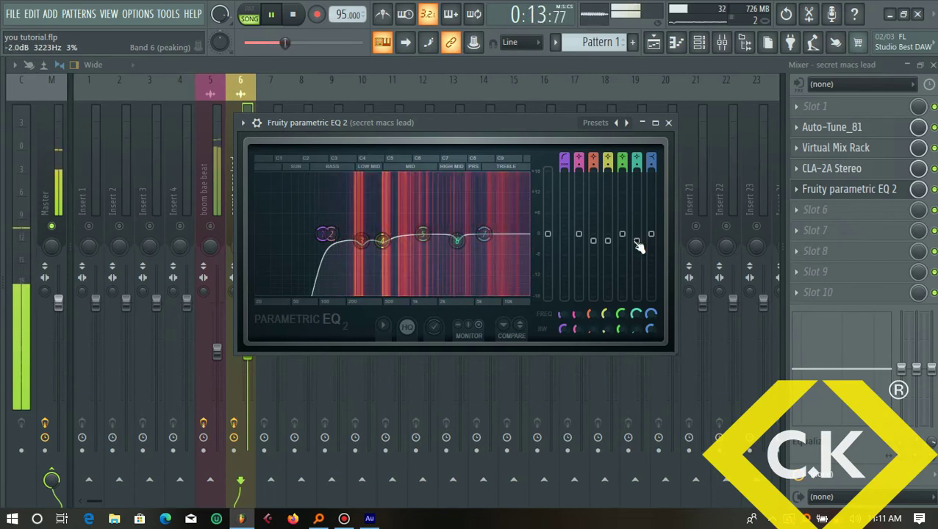
{"action": "left_click_drag", "start_coordinate": [655, 231], "coordinate": [651, 222]}
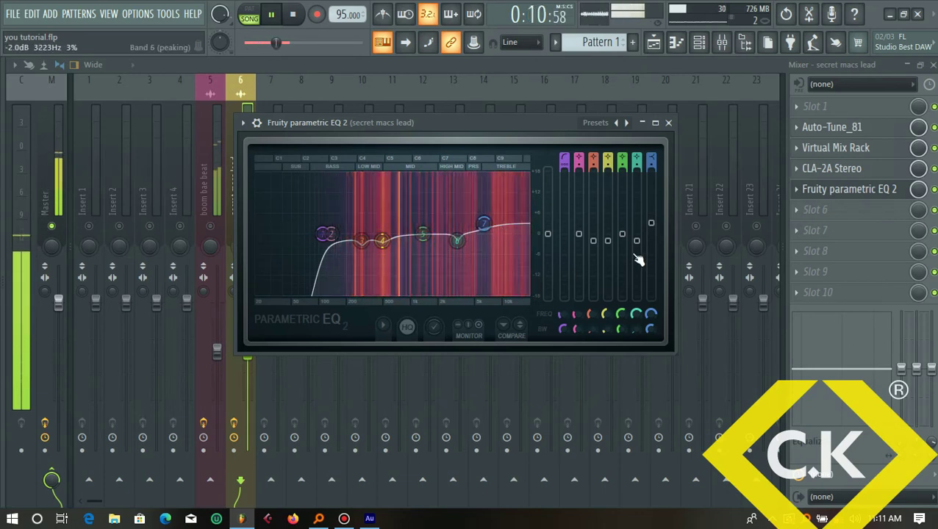
Deepen the EQ band 6 cut to about -3 dB, close the EQ, and stop playback.
{"action": "left_click", "coordinate": [456, 240]}
{"action": "left_click_drag", "start_coordinate": [456, 240], "coordinate": [456, 243]}
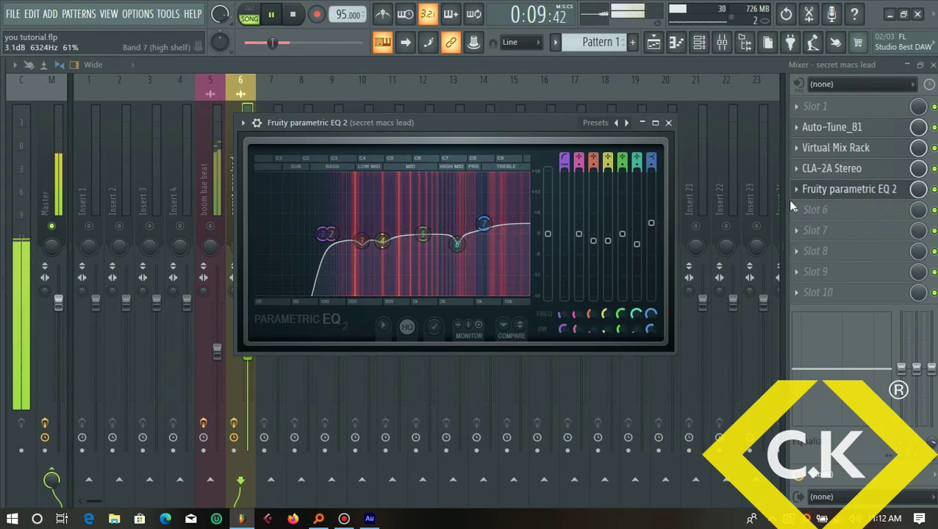
{"action": "left_click", "coordinate": [849, 189]}
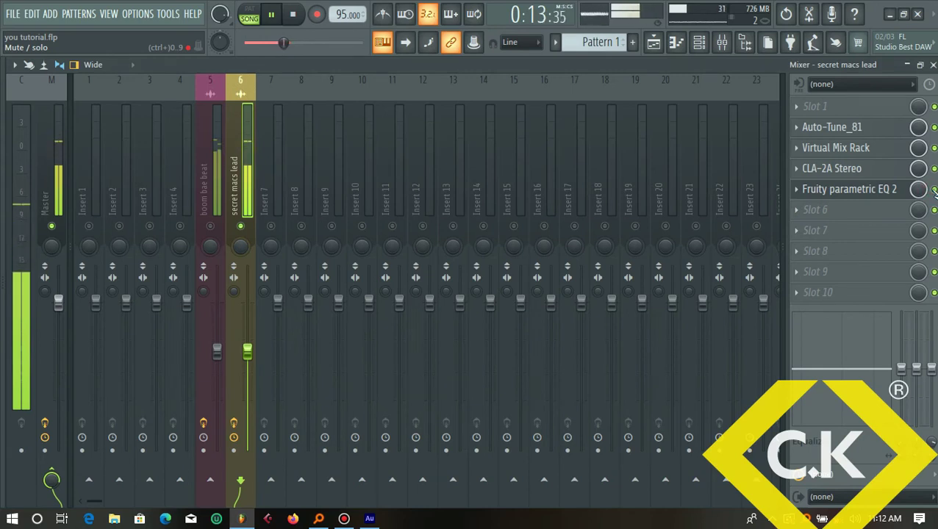
{"action": "key", "text": "space"}
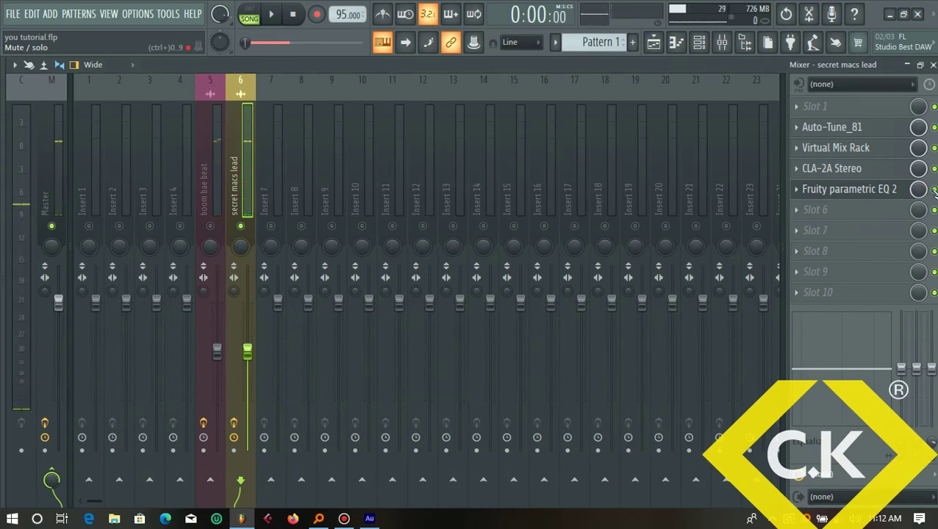
Unmute the boom bae beat to hear the vocal in the mix, and check the EQ curve once playback is stopped.
{"action": "left_click", "coordinate": [211, 226]}
{"action": "key", "text": "space"}
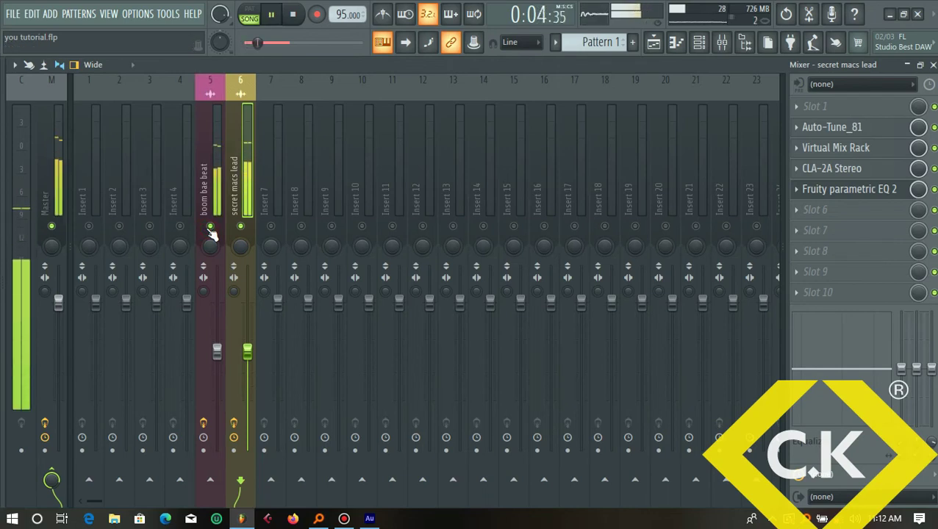
{"action": "key", "text": "space"}
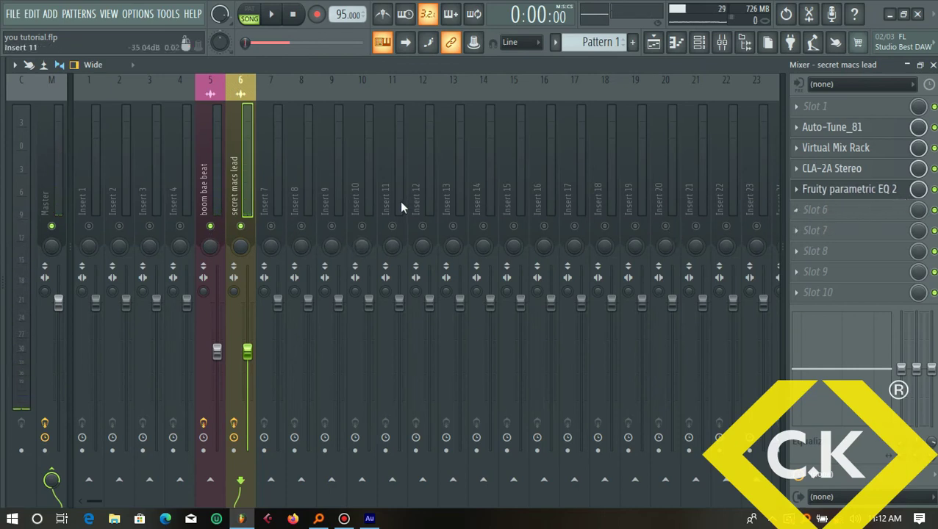
{"action": "left_click", "coordinate": [895, 193]}
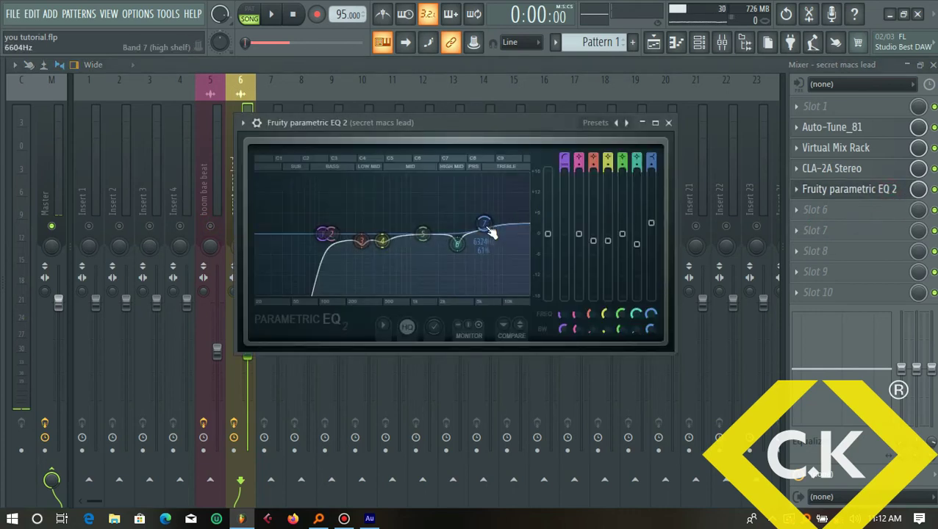
{"action": "left_click", "coordinate": [667, 123]}
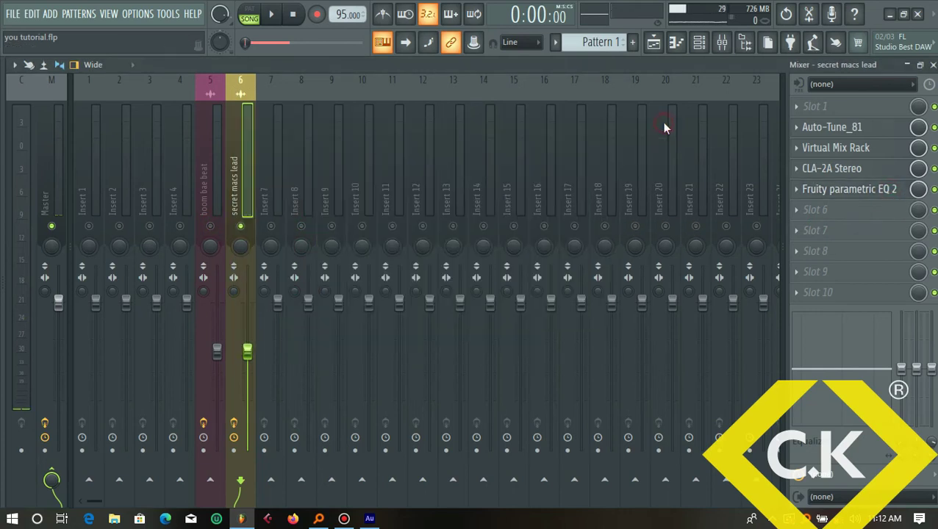
Load Pro-DS into slot 6 of the secret macs lead track and move its window toward the middle of the mixer.
{"action": "left_click", "coordinate": [803, 220]}
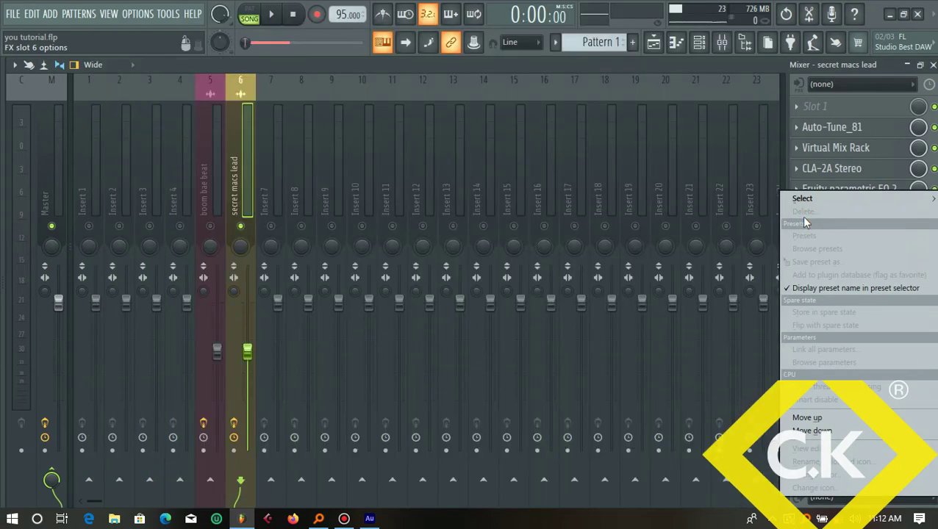
{"action": "mouse_move", "coordinate": [803, 198]}
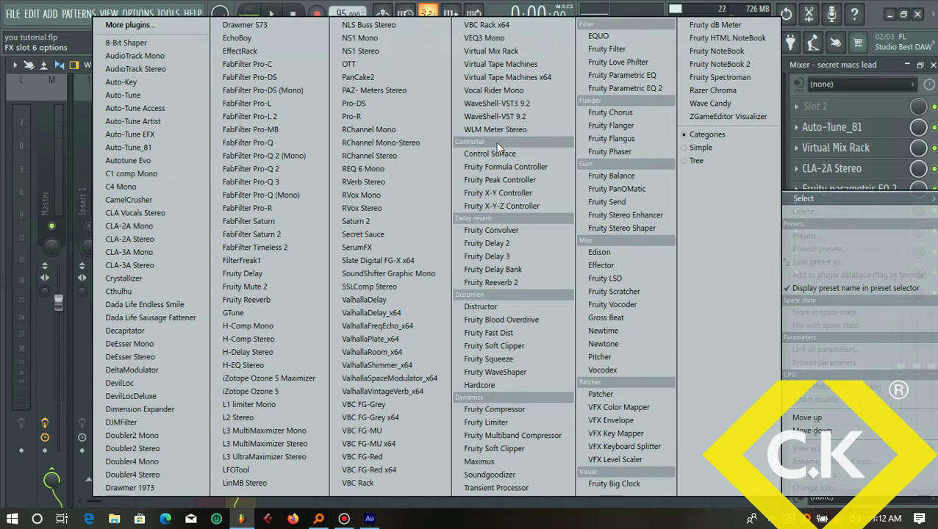
{"action": "left_click", "coordinate": [370, 107]}
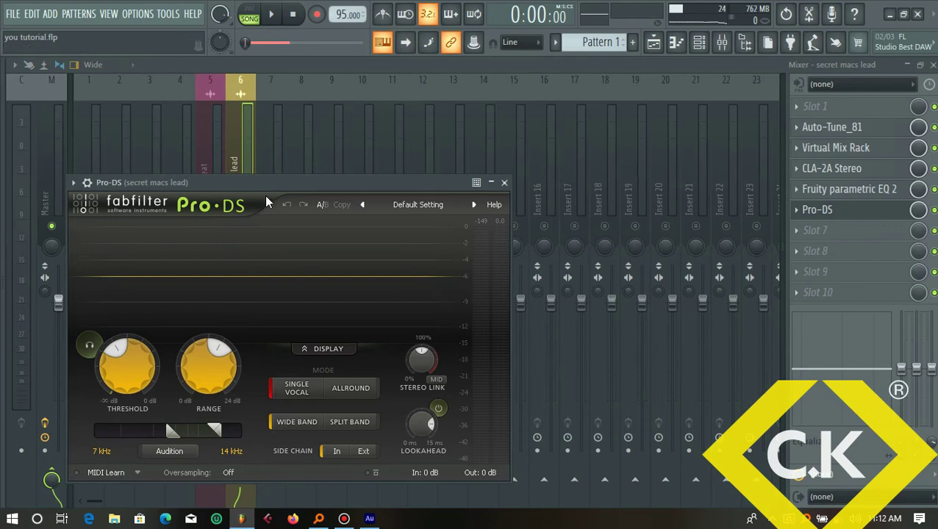
{"action": "left_click_drag", "start_coordinate": [269, 182], "coordinate": [356, 102]}
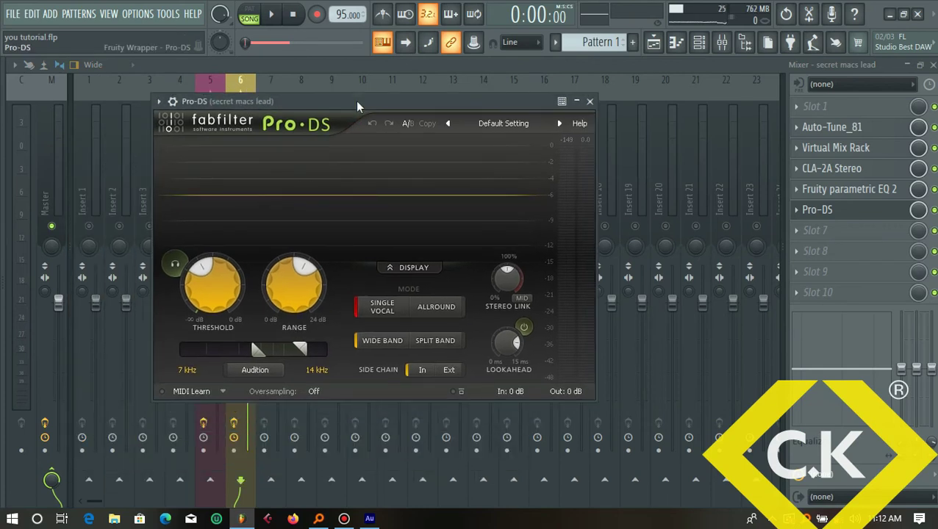
Play the vocal through Pro-DS at its default setting and save the project, stopping playback after listening.
{"action": "key", "text": "space"}
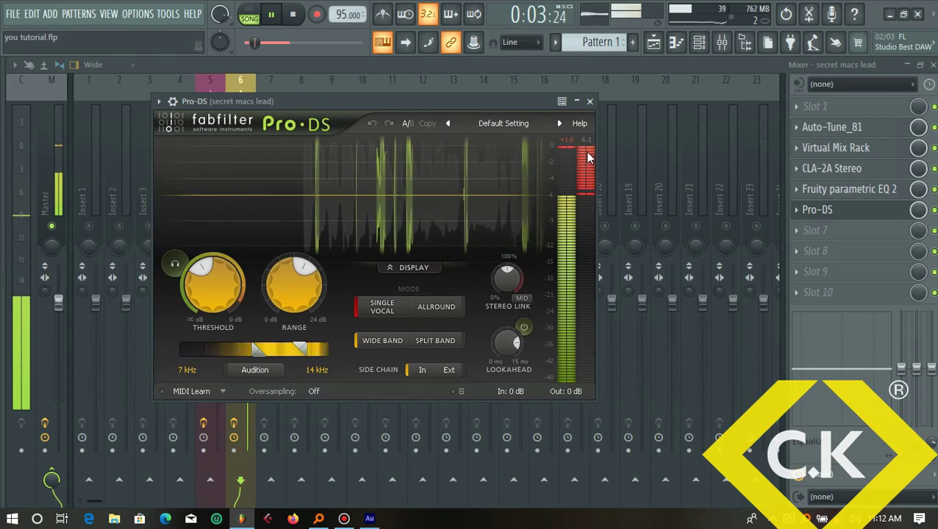
{"action": "left_click", "coordinate": [12, 14]}
{"action": "left_click", "coordinate": [94, 85]}
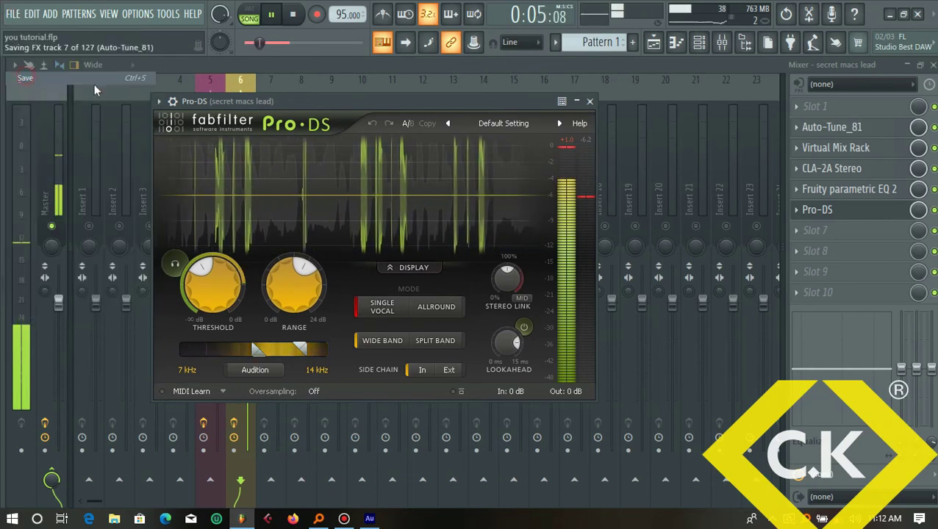
{"action": "key", "text": "space"}
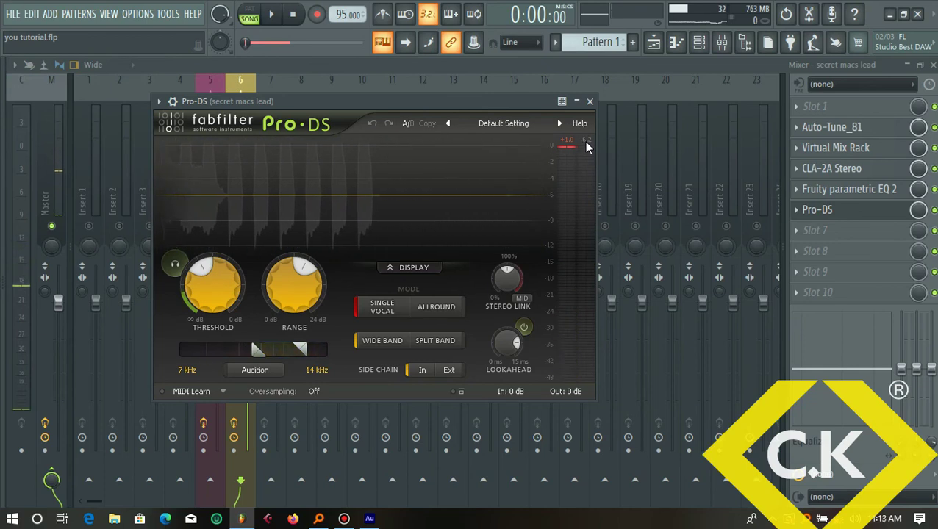
Replay the vocal, close Pro-DS, and compare the sound with the de-esser bypassed and enabled.
{"action": "key", "text": "space"}
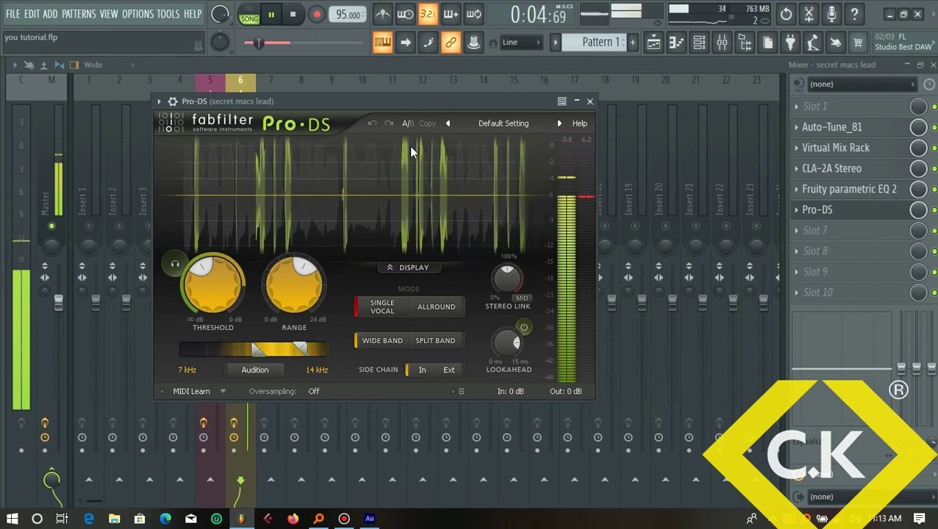
{"action": "key", "text": "space"}
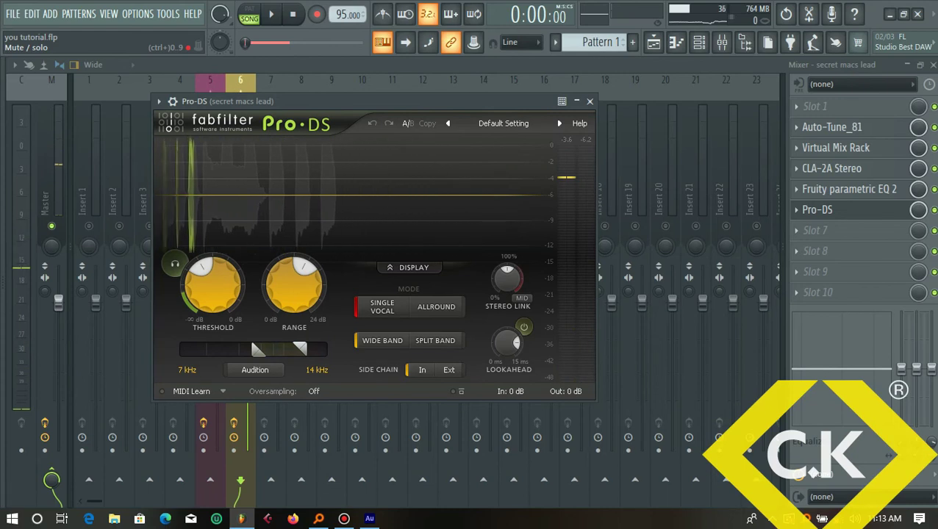
{"action": "key", "text": "Escape"}
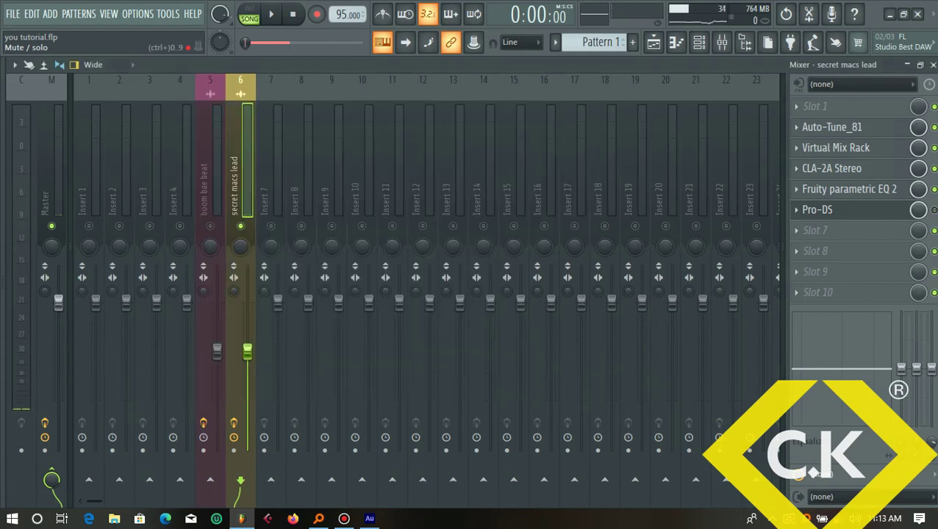
{"action": "key", "text": "space"}
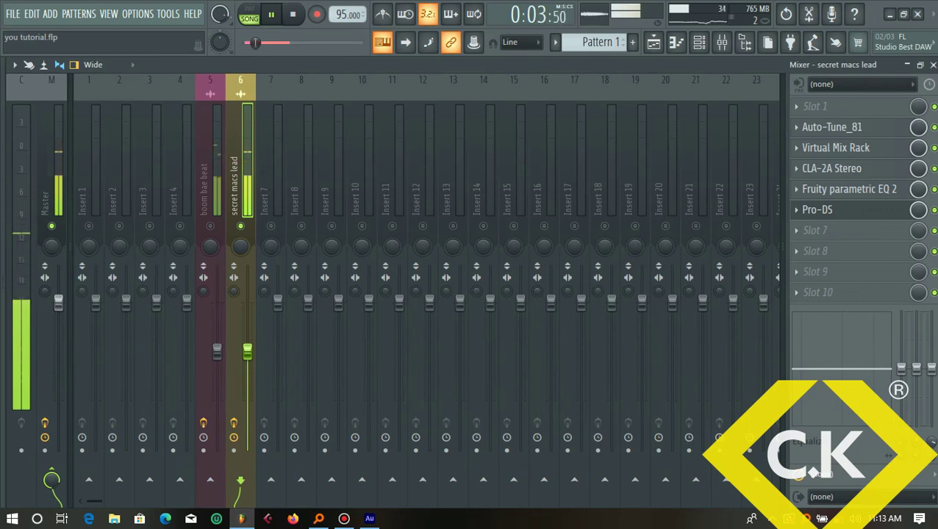
{"action": "key", "text": "space"}
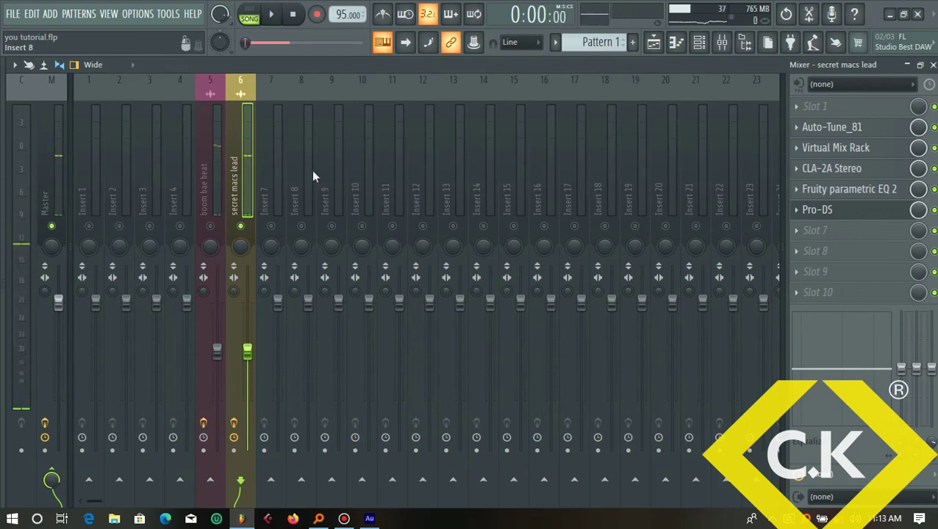
Unmute the boom bae beat, play the full mix, and save the project, stopping playback after listening.
{"action": "left_click", "coordinate": [212, 227]}
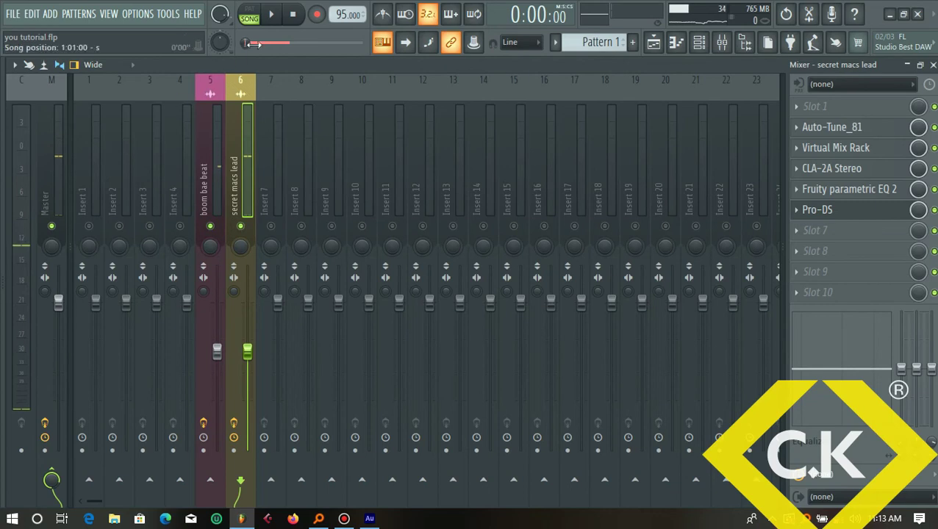
{"action": "left_click", "coordinate": [272, 17]}
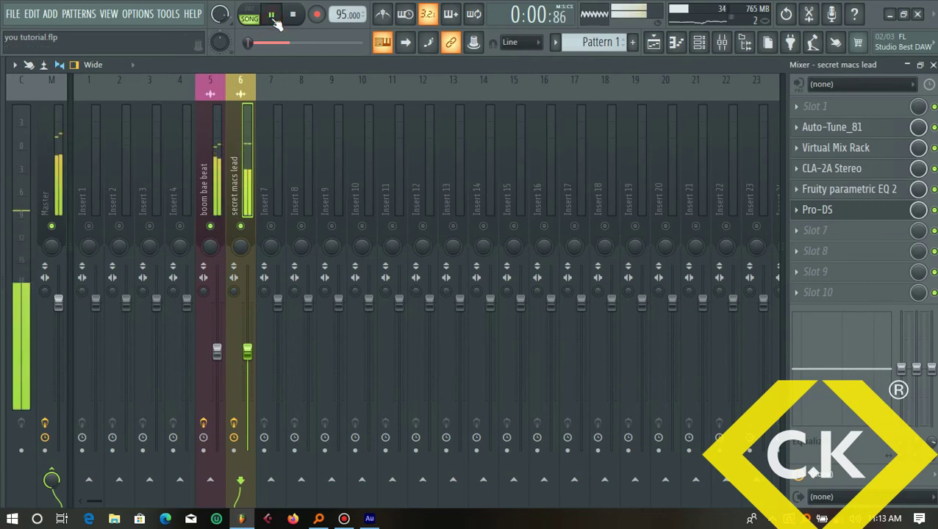
{"action": "left_click", "coordinate": [13, 13]}
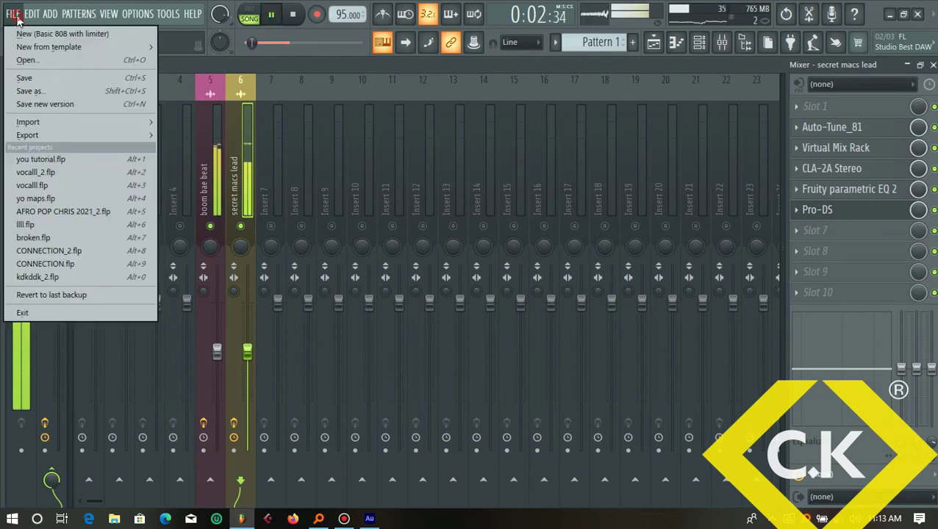
{"action": "left_click", "coordinate": [31, 79]}
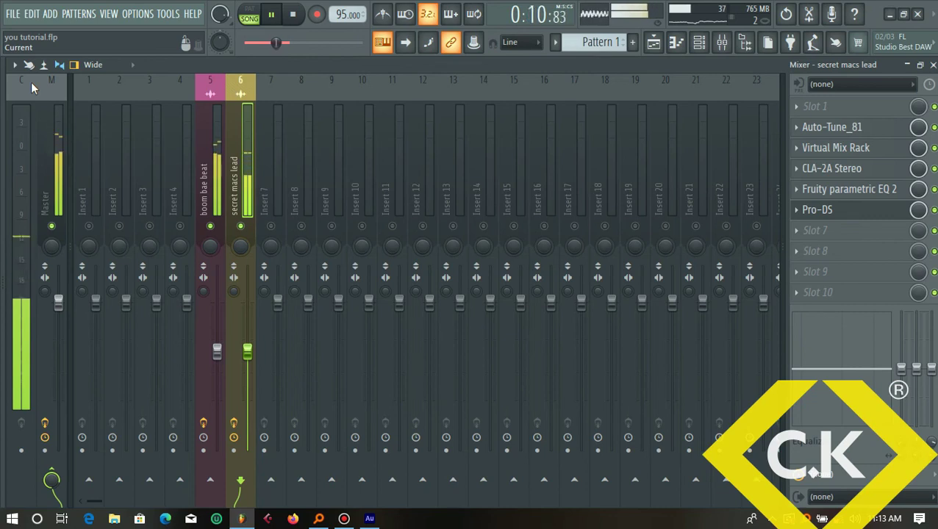
{"action": "key", "text": "space"}
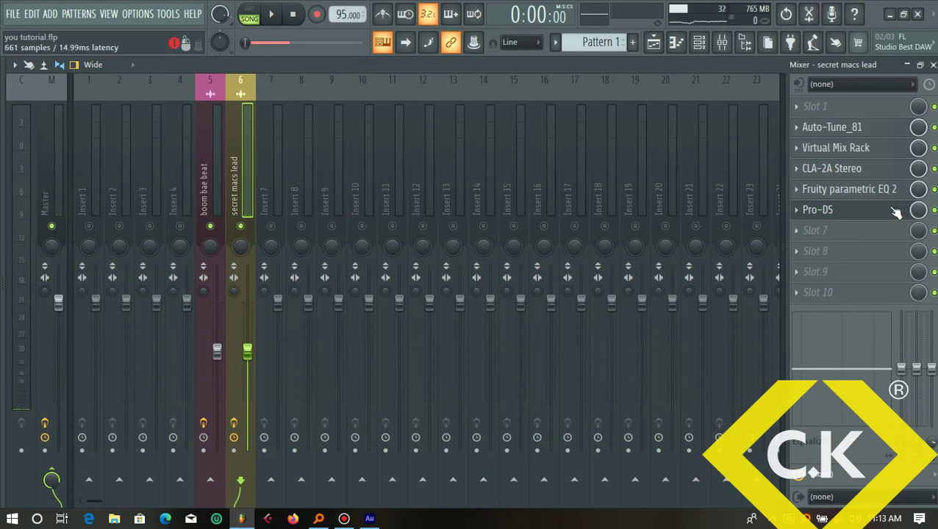
Load RVox Stereo into slot 7 of the secret macs lead track and move its window to the middle of the mixer.
{"action": "left_click", "coordinate": [807, 231]}
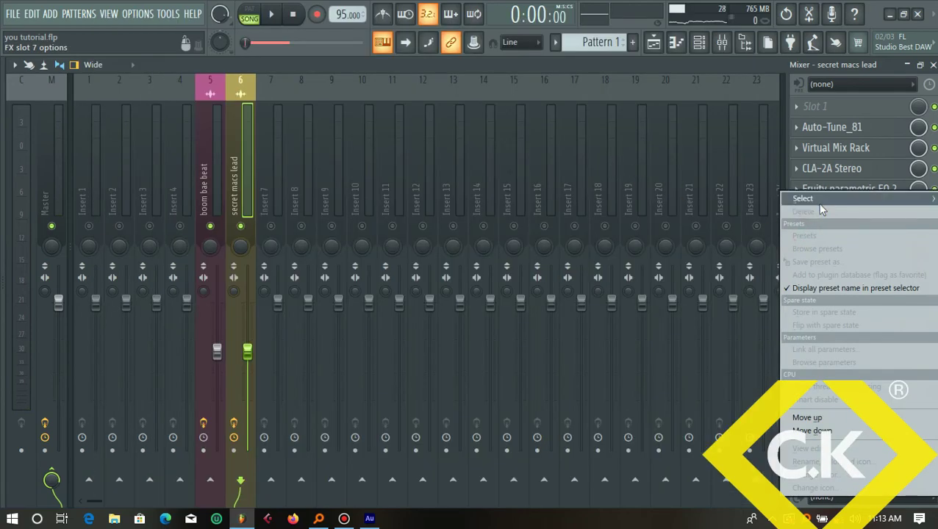
{"action": "mouse_move", "coordinate": [817, 202]}
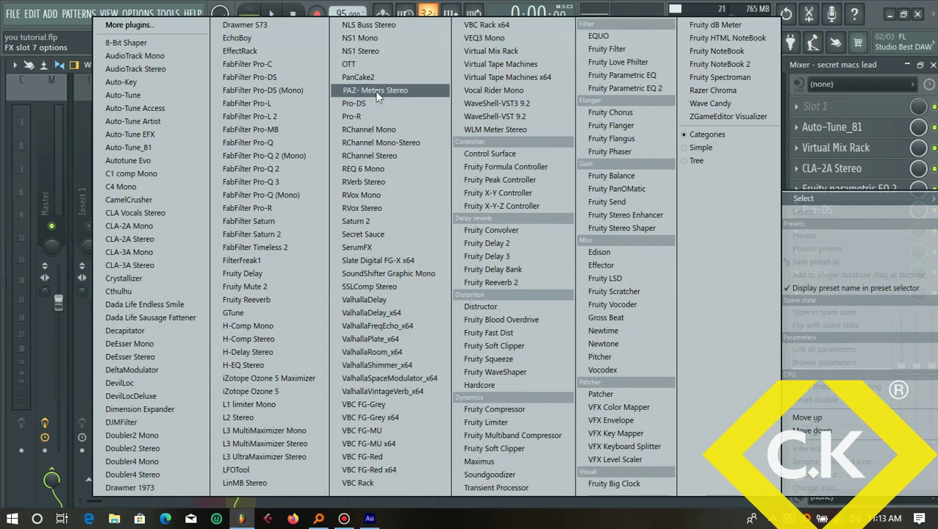
{"action": "left_click", "coordinate": [360, 207]}
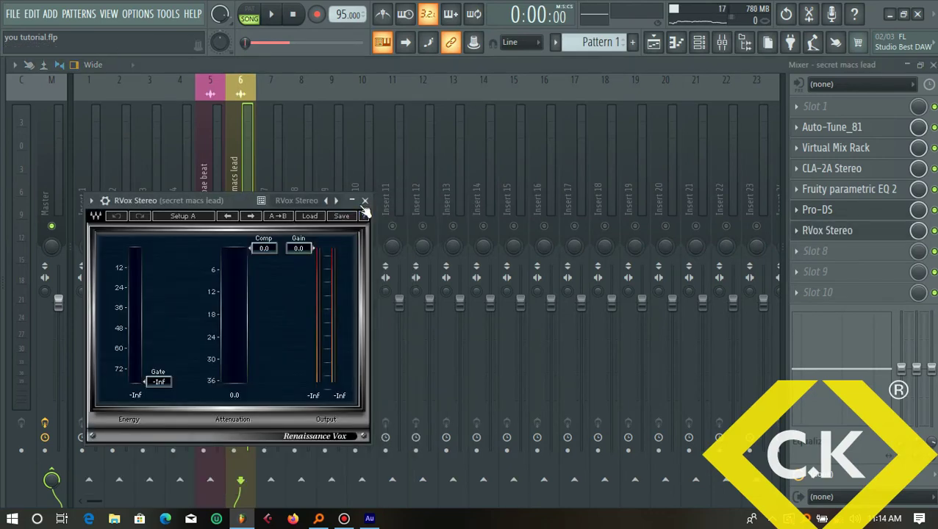
{"action": "left_click_drag", "start_coordinate": [236, 199], "coordinate": [467, 115]}
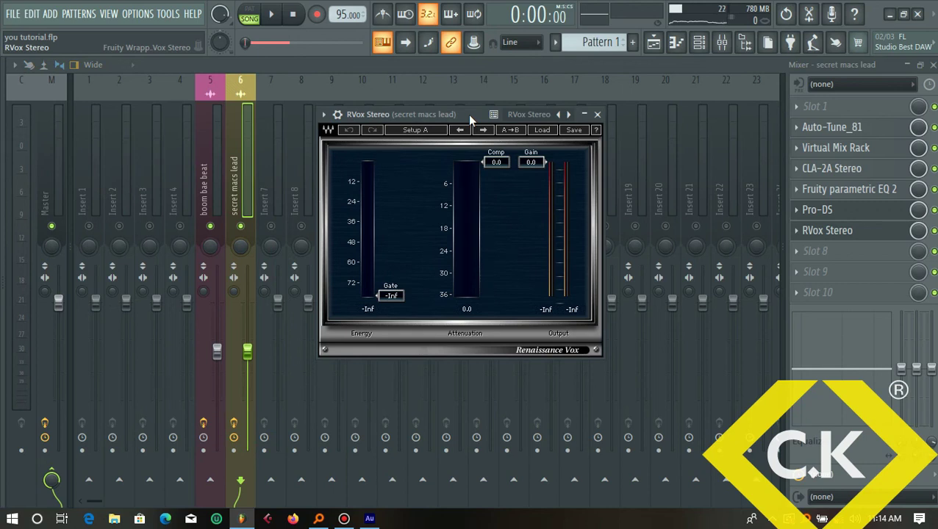
During playback, set the RVox gain to -5.0 and compression to -15.0, muting the boom bae beat to hear the vocal alone.
{"action": "key", "text": "space"}
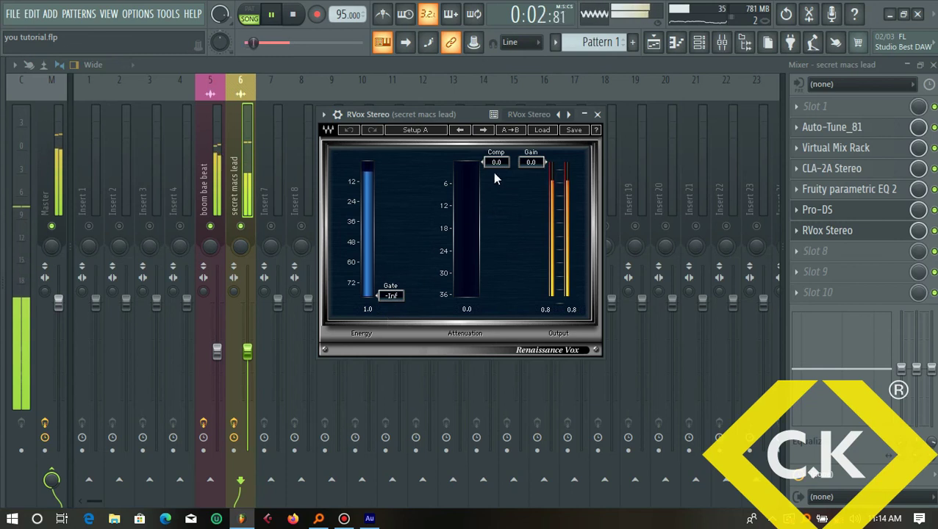
{"action": "left_click_drag", "start_coordinate": [499, 163], "coordinate": [531, 179]}
{"action": "scroll", "coordinate": [530, 180], "scroll_direction": "up", "scroll_amount": 2}
{"action": "left_click", "coordinate": [210, 225]}
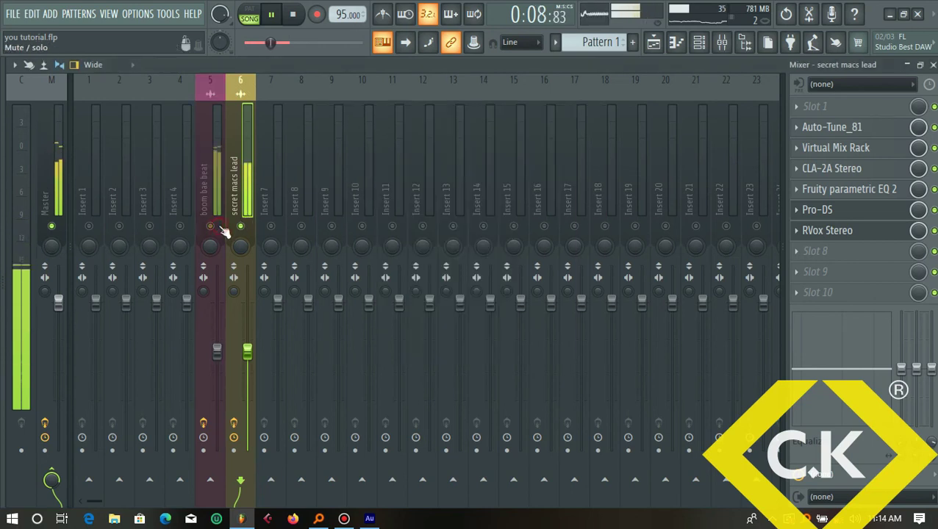
{"action": "left_click", "coordinate": [823, 233]}
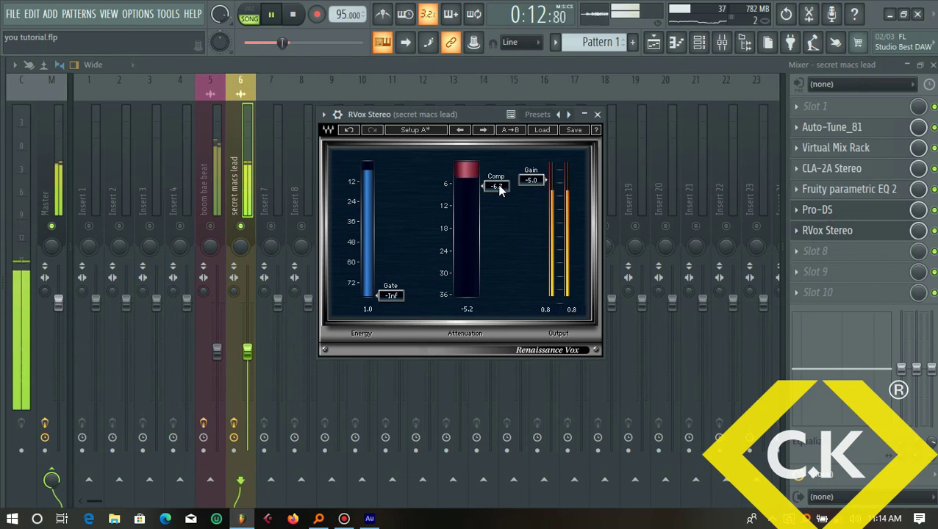
{"action": "left_click_drag", "start_coordinate": [496, 185], "coordinate": [500, 222]}
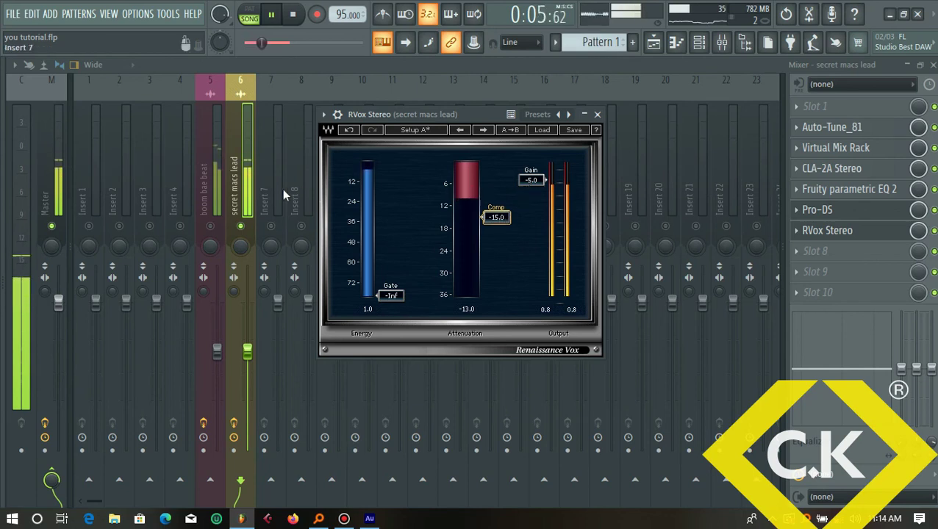
Close RVox, play the vocal with the boom bae beat unmuted, and save the project with playback stopped.
{"action": "key", "text": "Escape"}
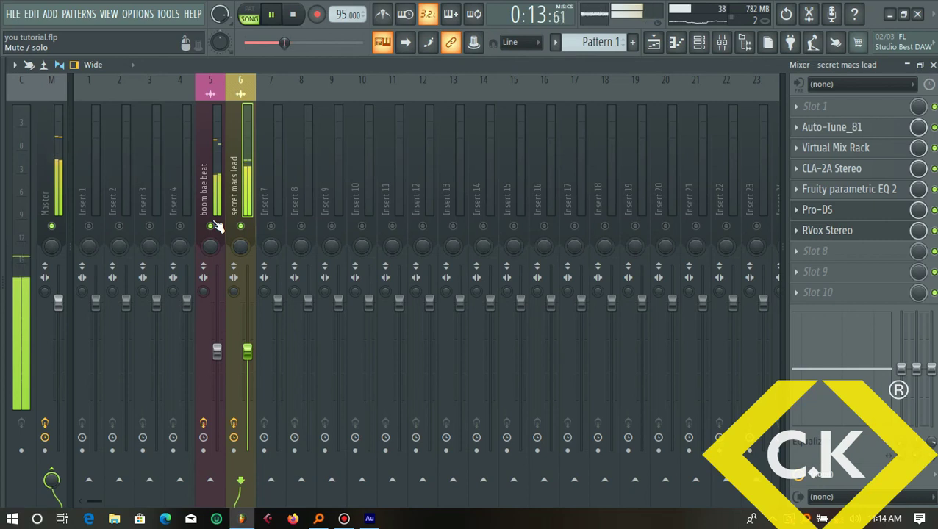
{"action": "key", "text": "XF86AudioRaiseVolume"}
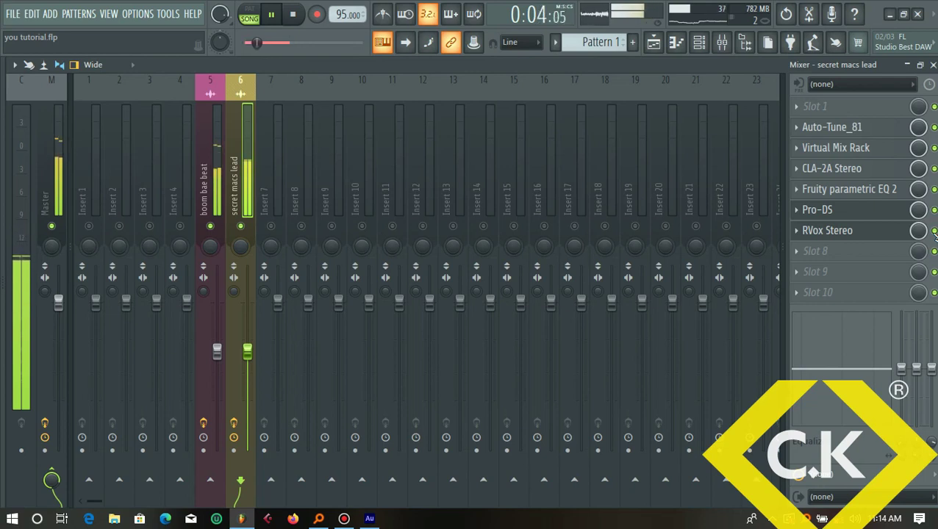
{"action": "key", "text": "space"}
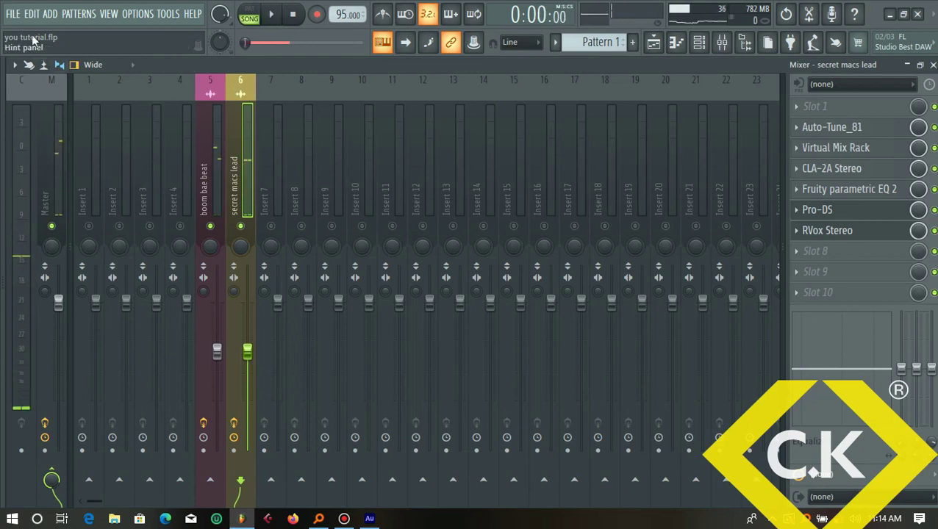
{"action": "left_click", "coordinate": [13, 14]}
{"action": "left_click", "coordinate": [34, 79]}
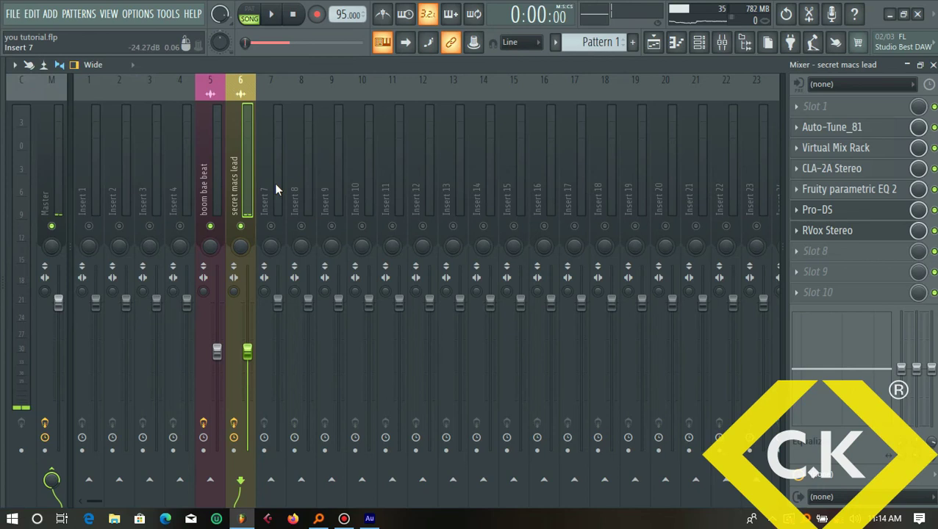